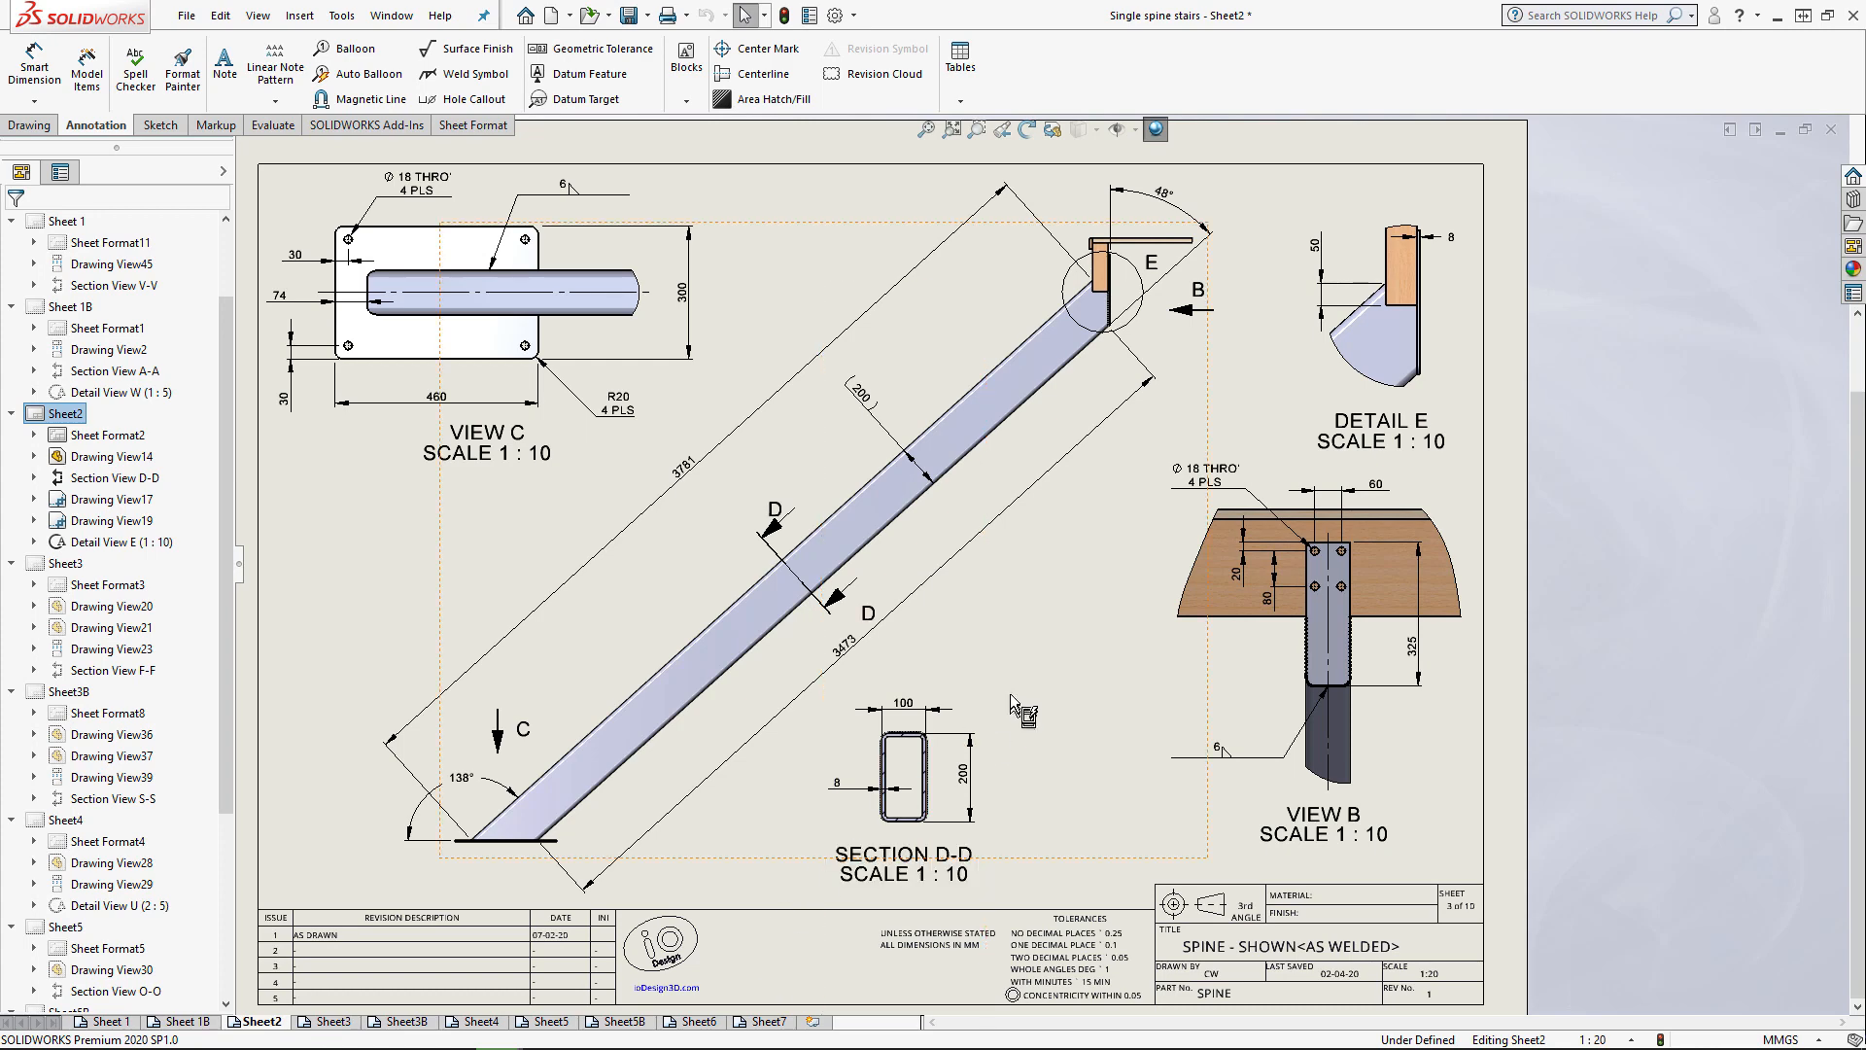
Show Sheet 1 of the Single spine stairs drawing and open Pack and Go for it.
key(f)
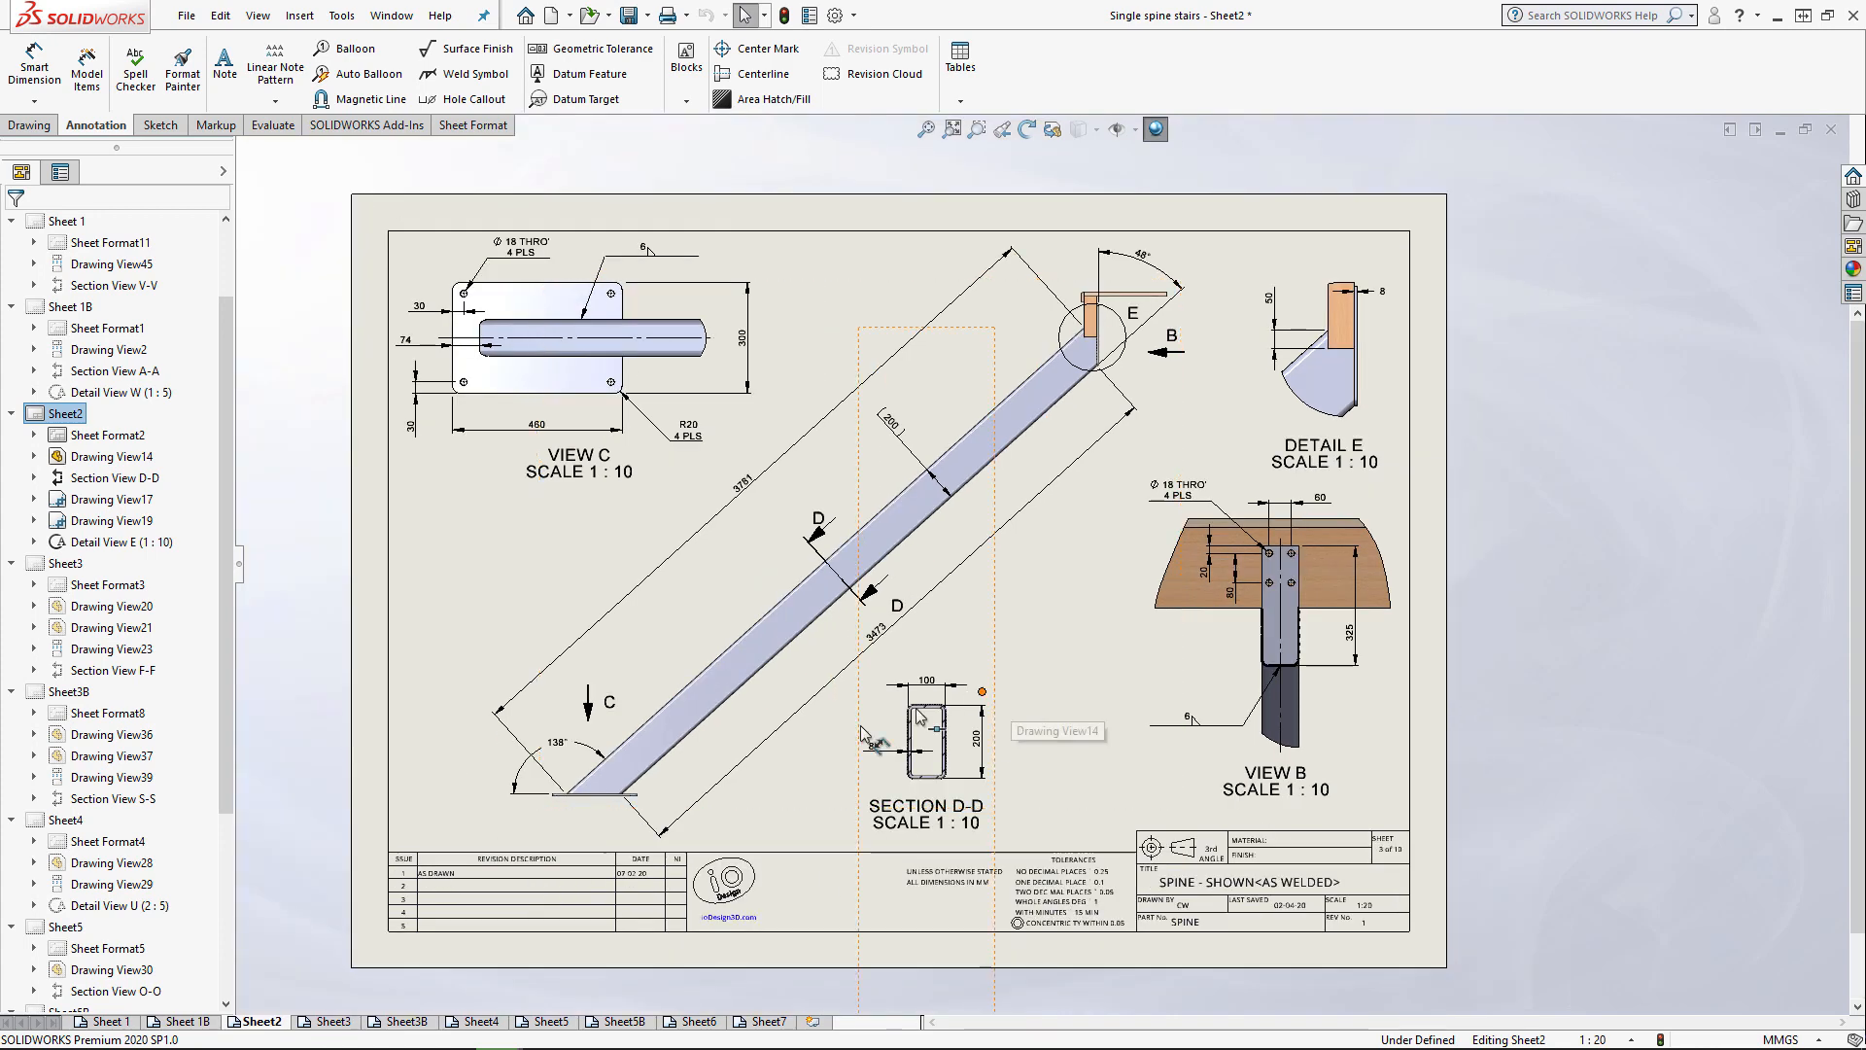
click(113, 1021)
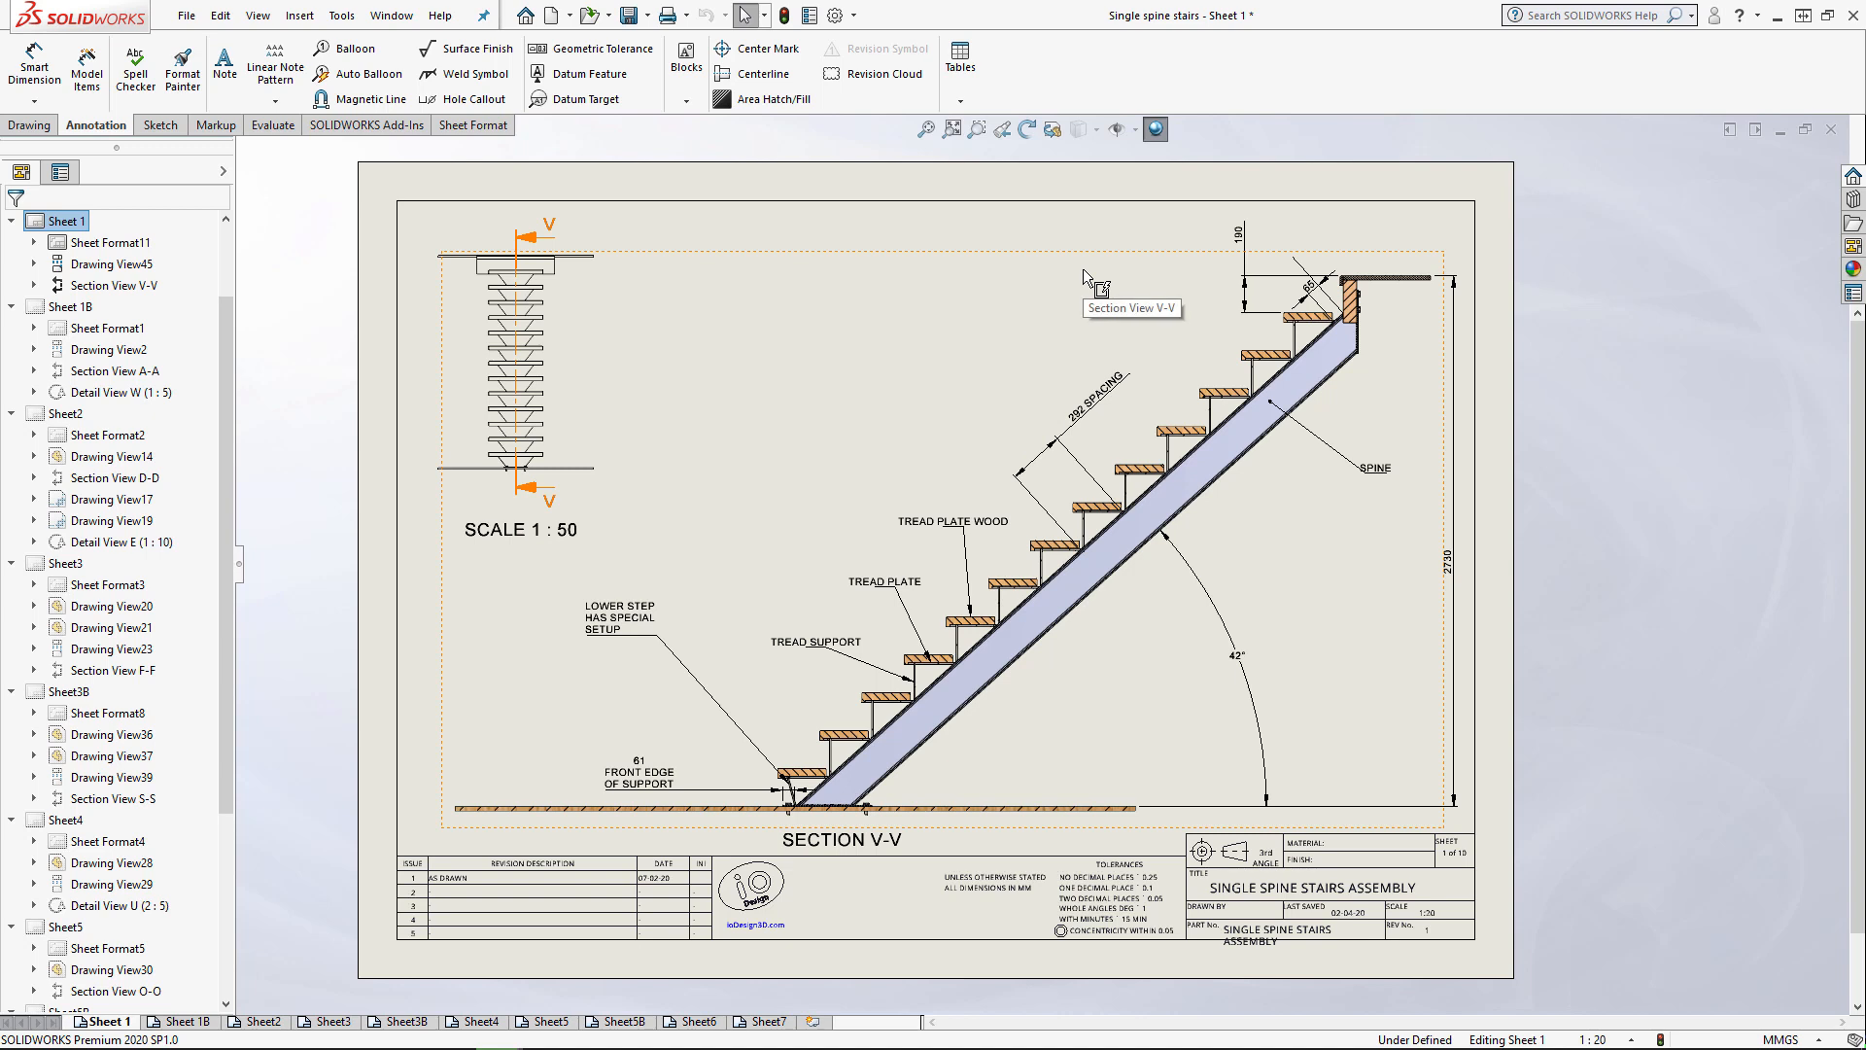
click(194, 18)
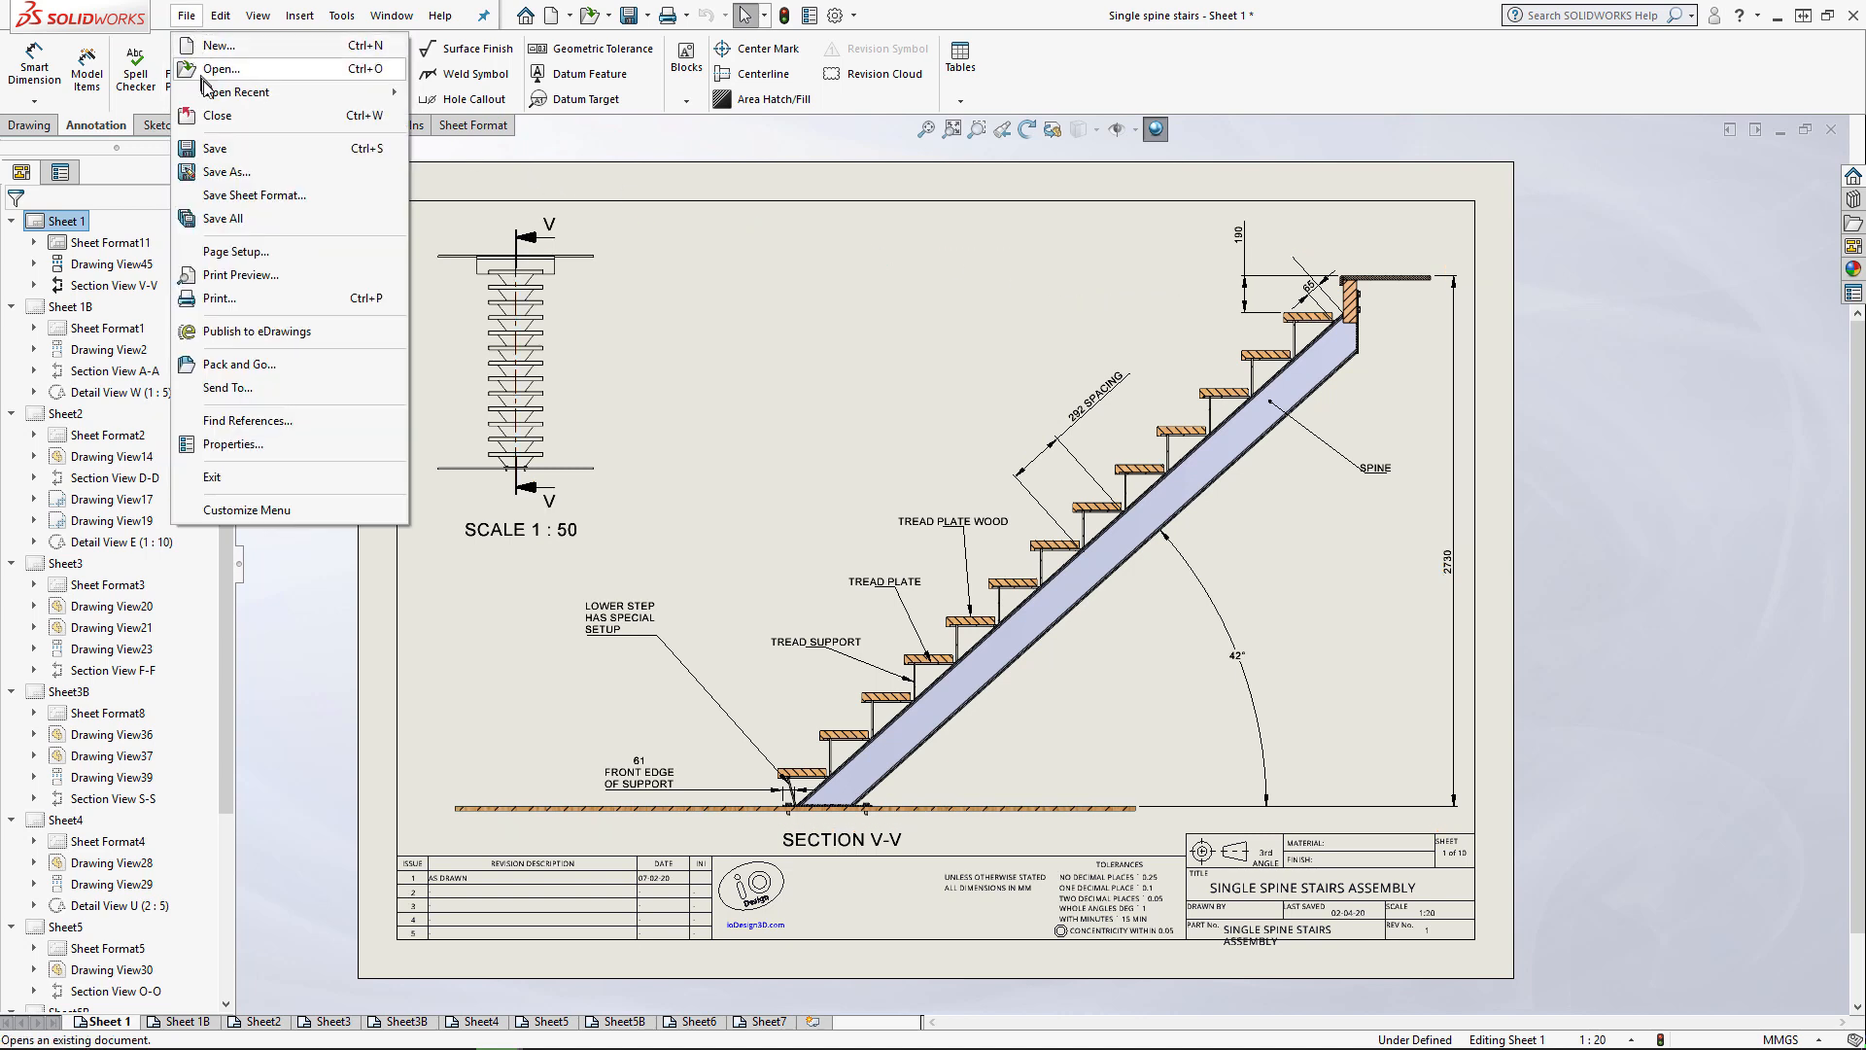
click(238, 364)
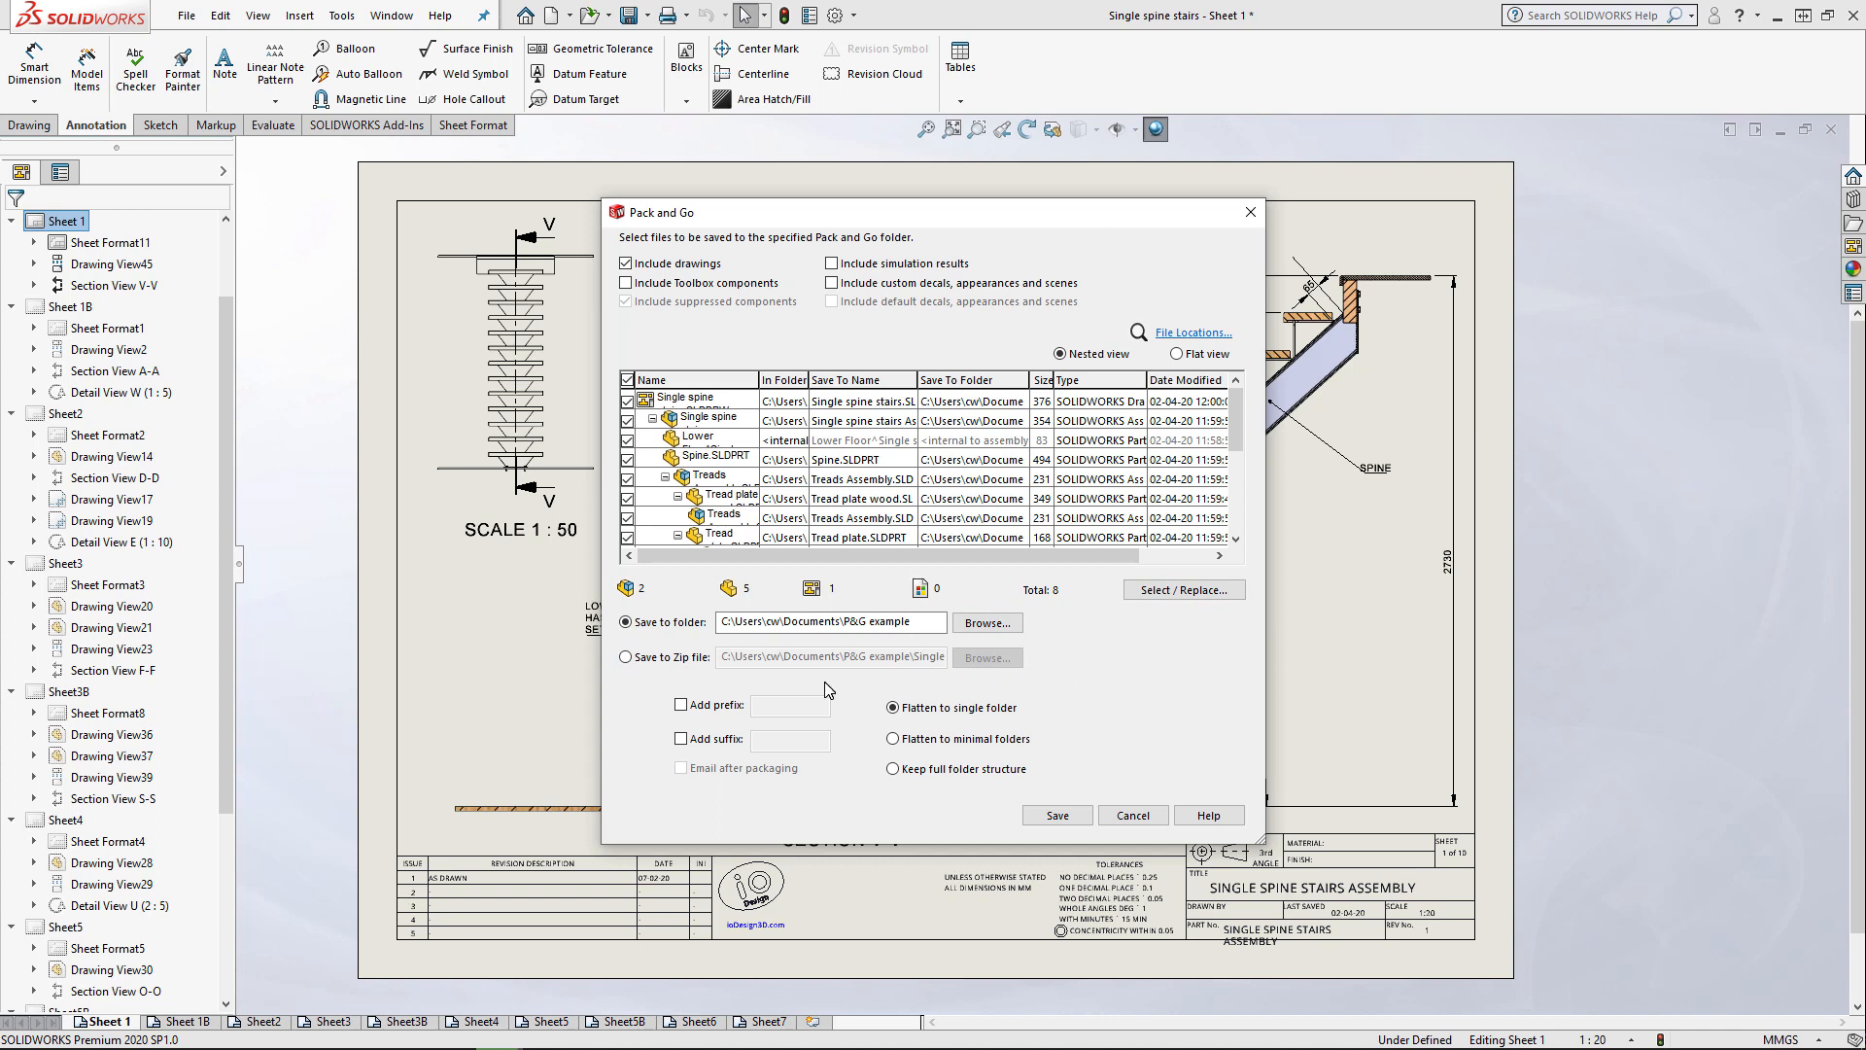
Set Pack and Go to save to a Zip file and check the destination folder and zip file name.
click(626, 658)
drag(880, 657, 969, 657)
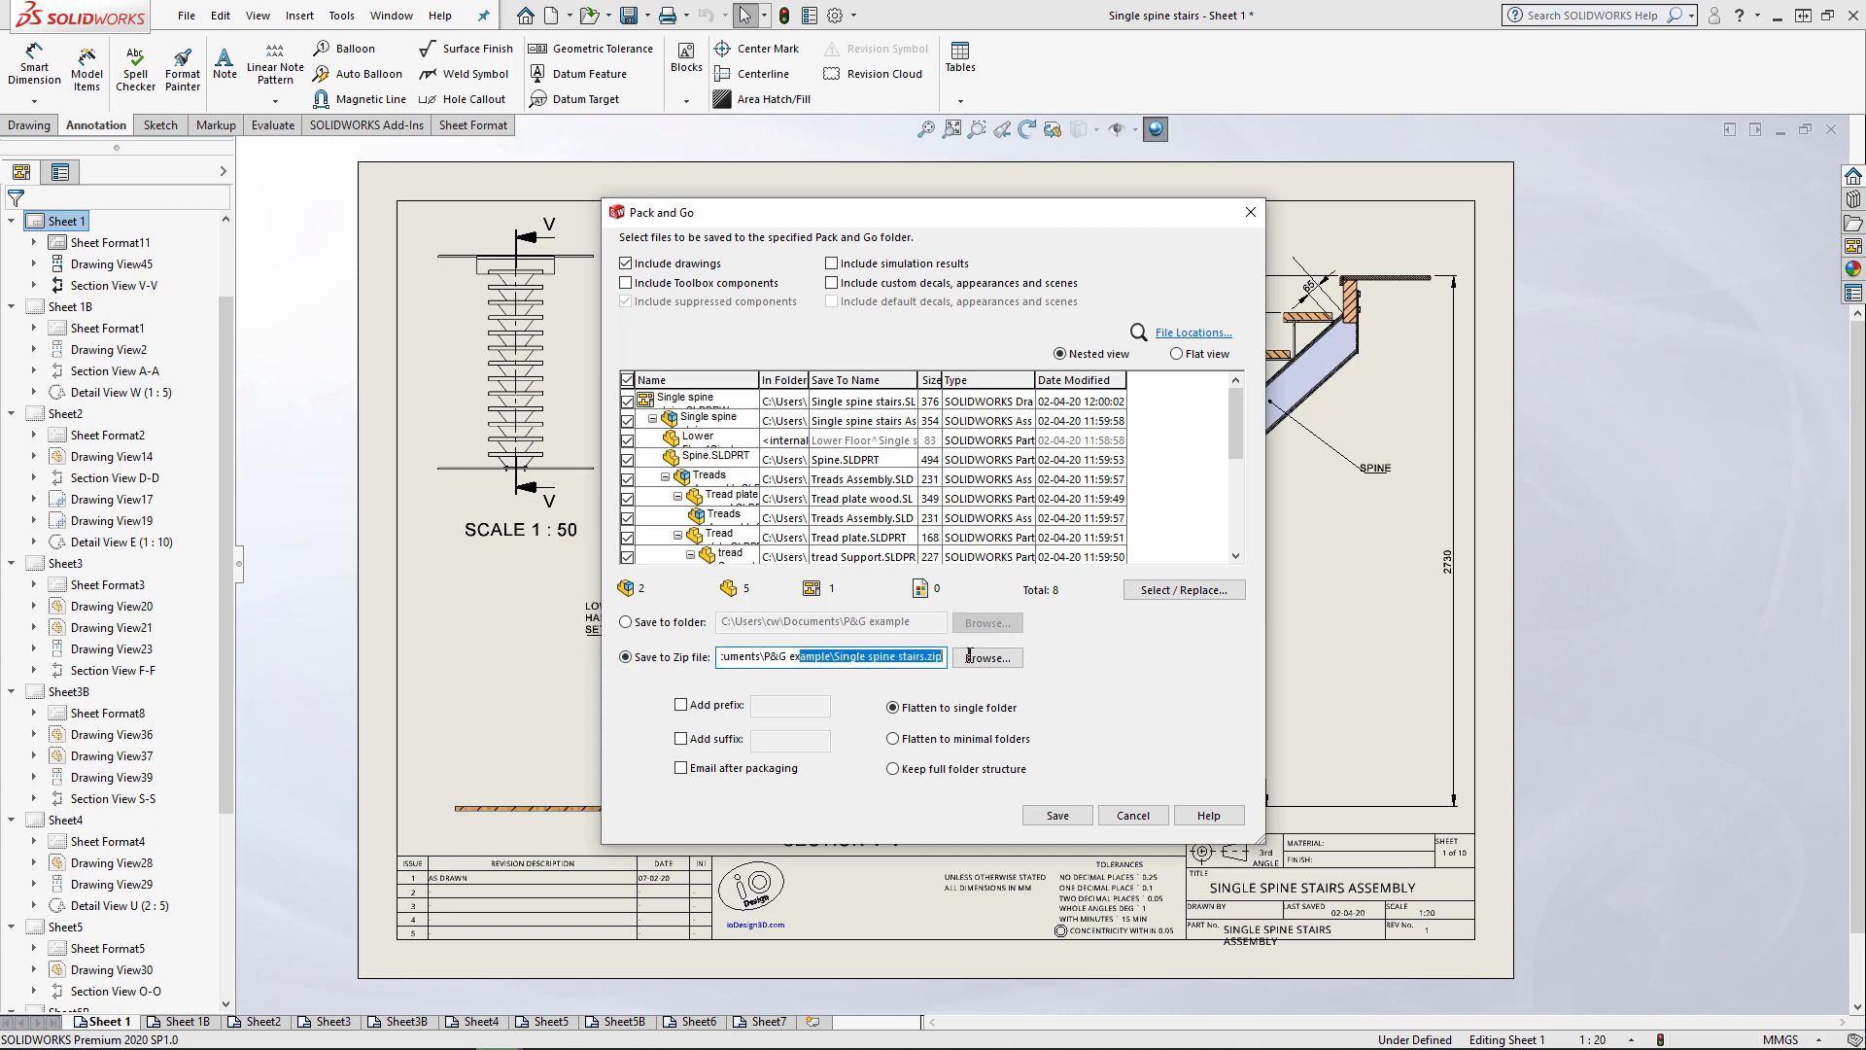
click(736, 658)
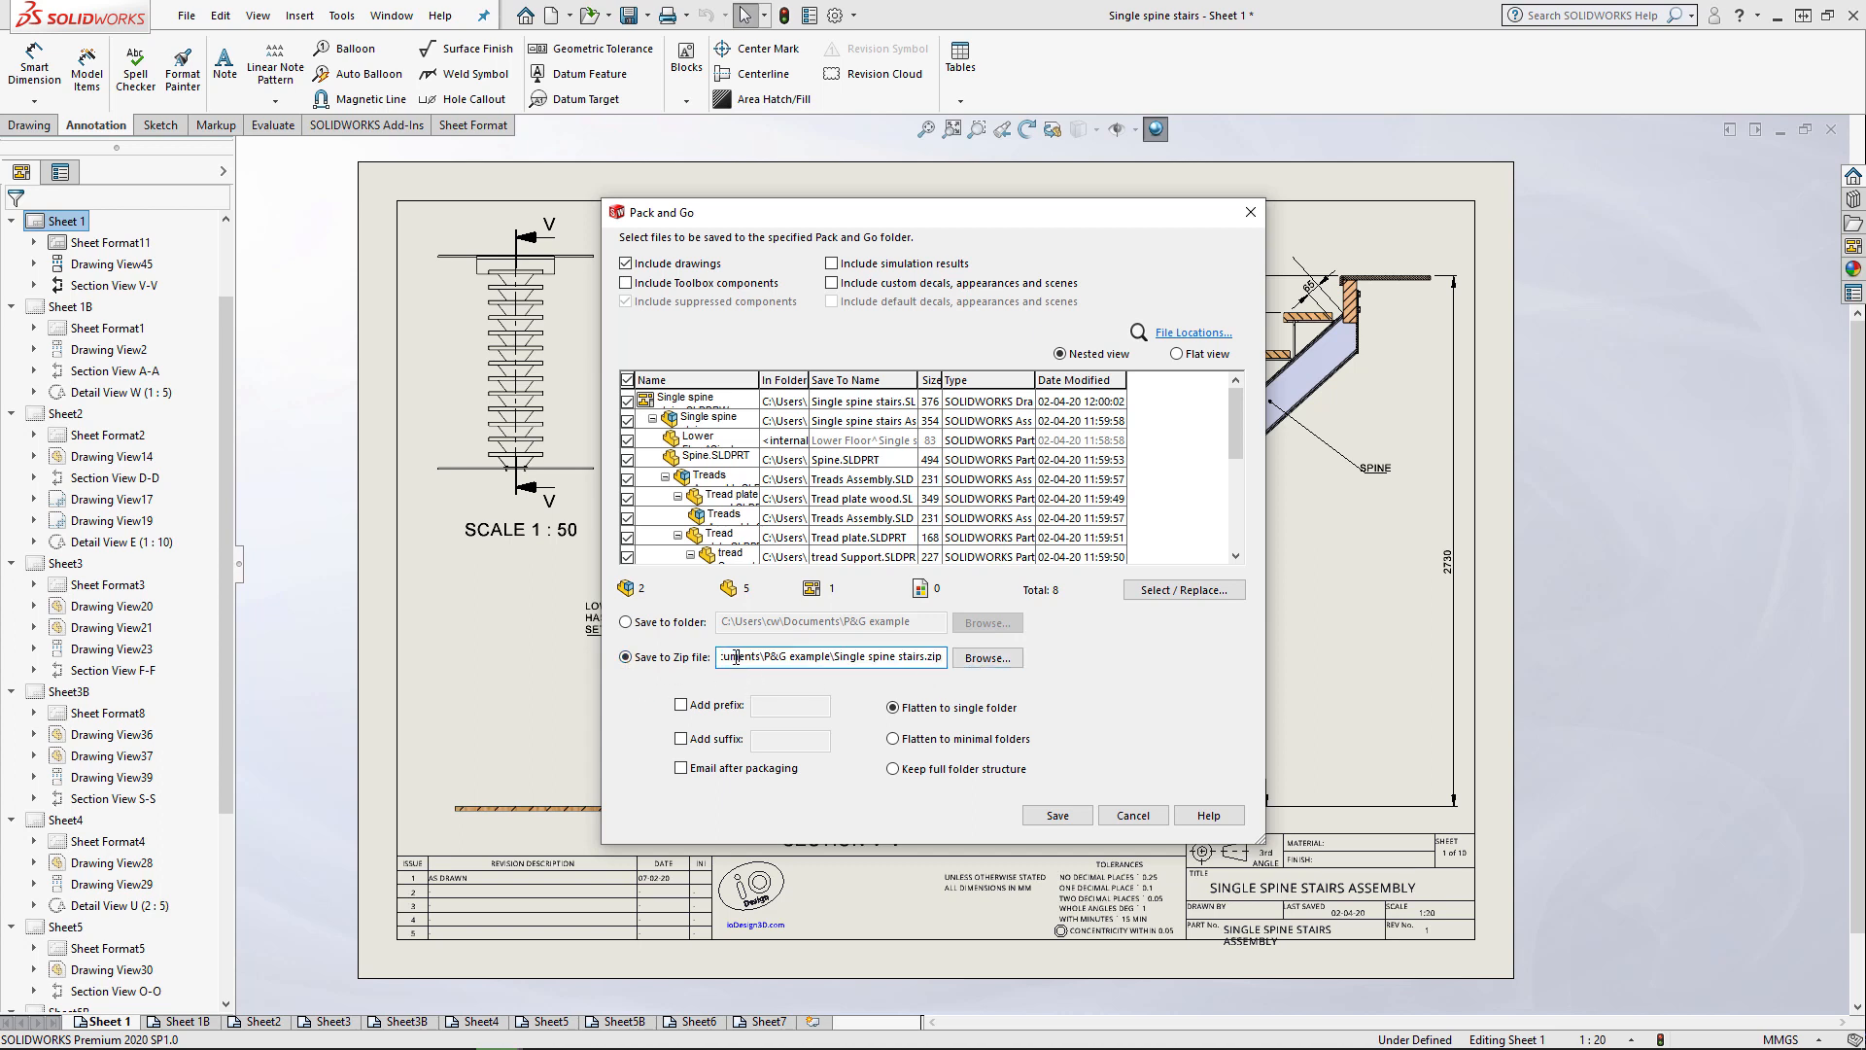
drag(735, 657, 685, 662)
drag(916, 657, 976, 660)
drag(766, 655, 943, 656)
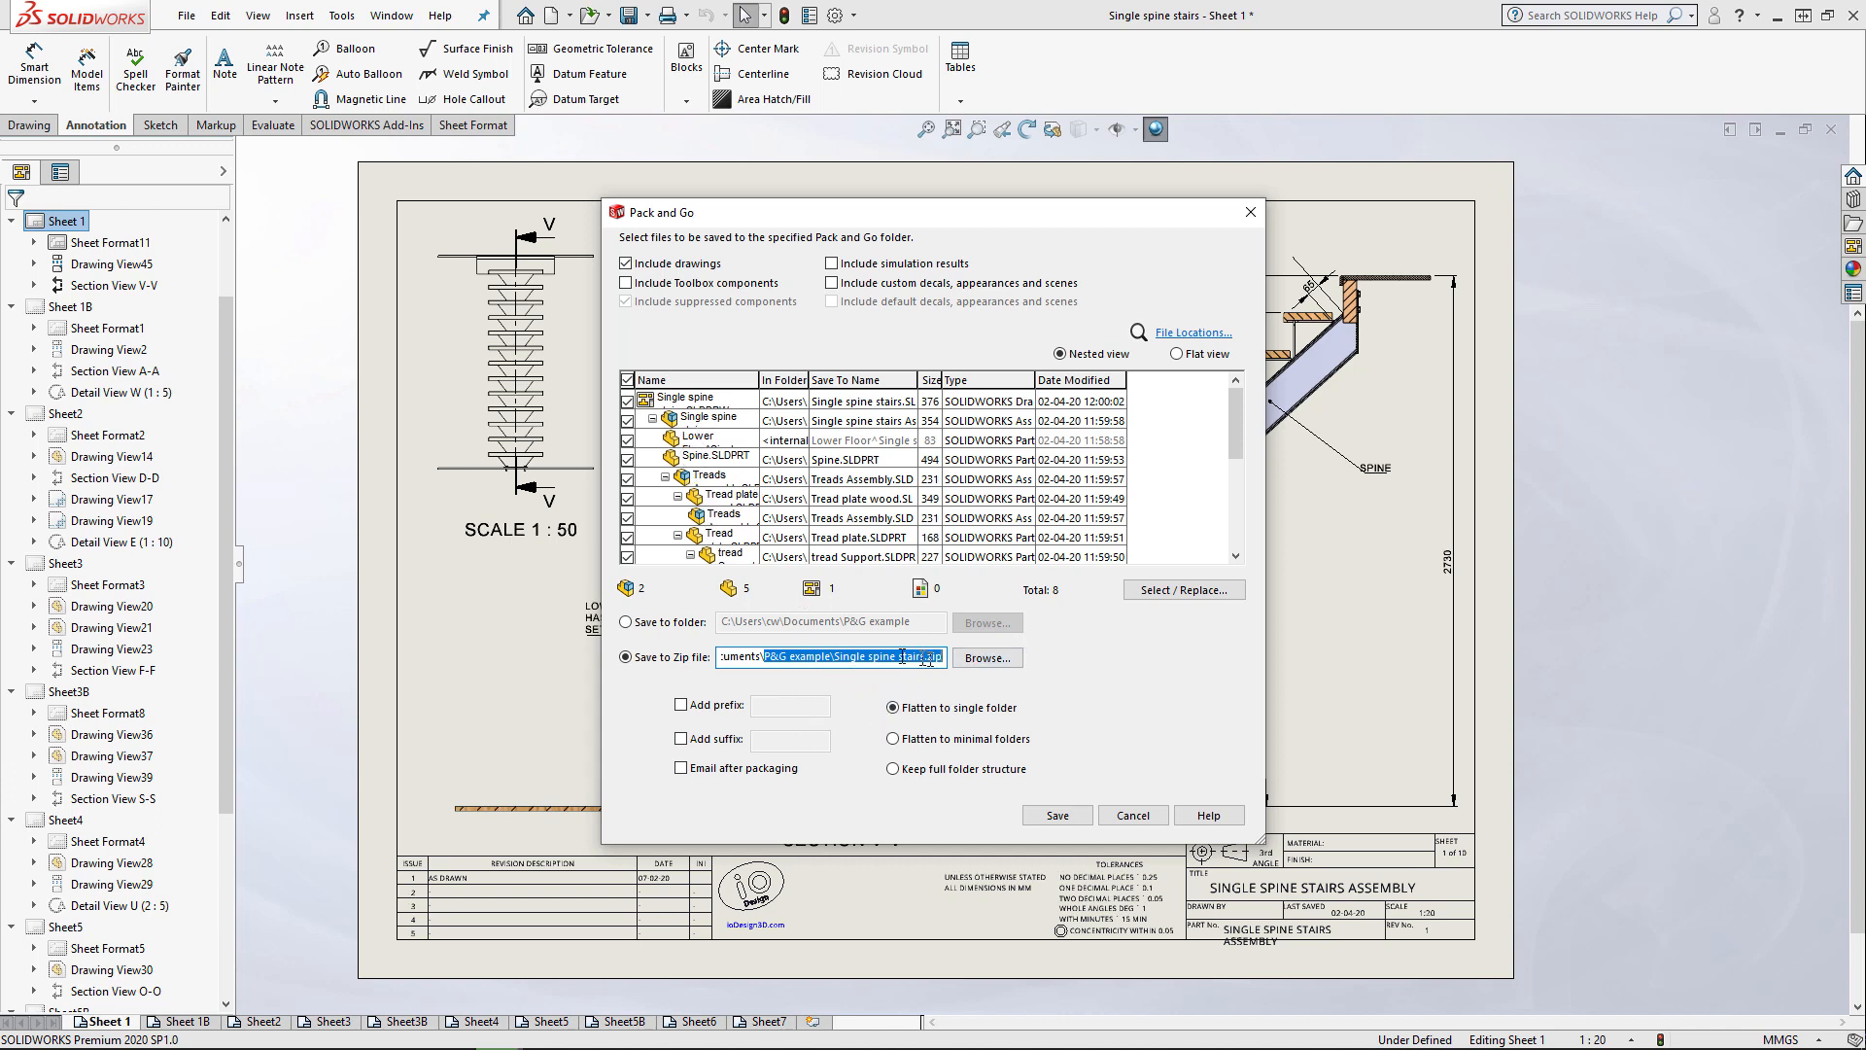
click(838, 655)
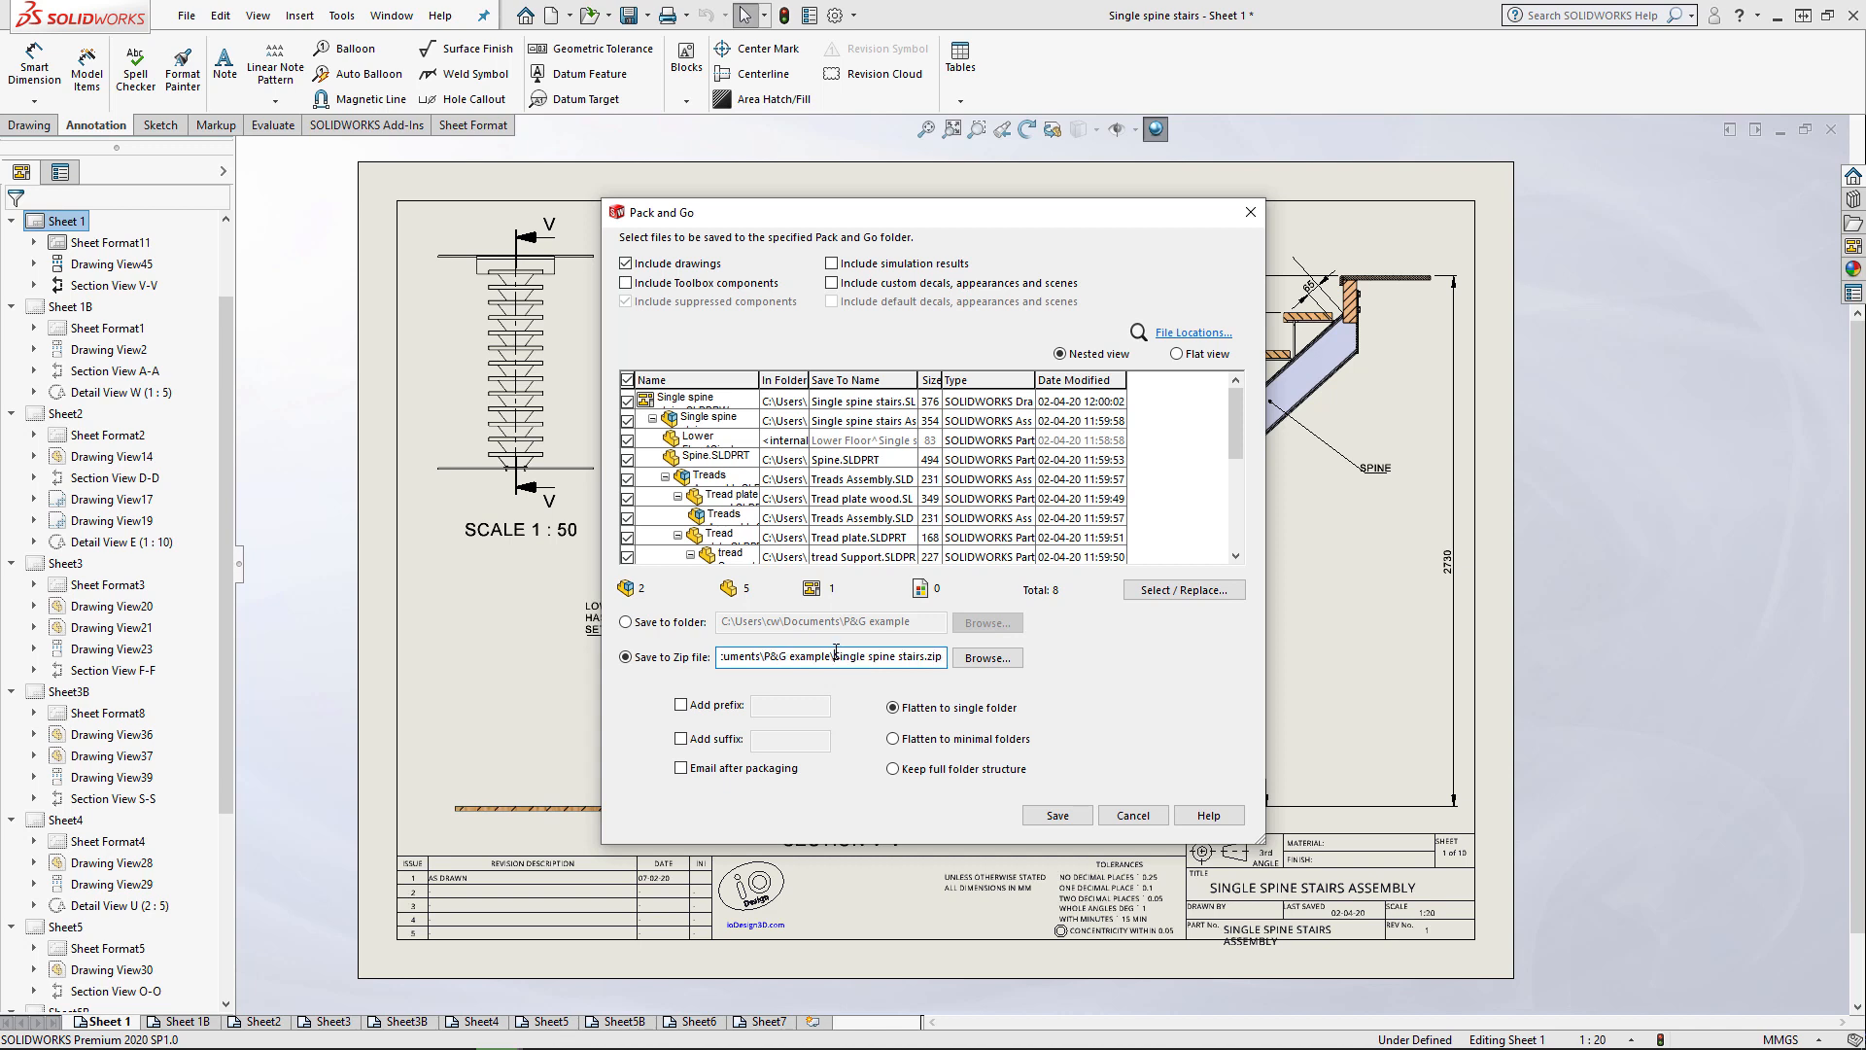
drag(836, 655, 956, 659)
Review the list of files to include and save the Pack and Go package.
scroll(699, 498, down, 2)
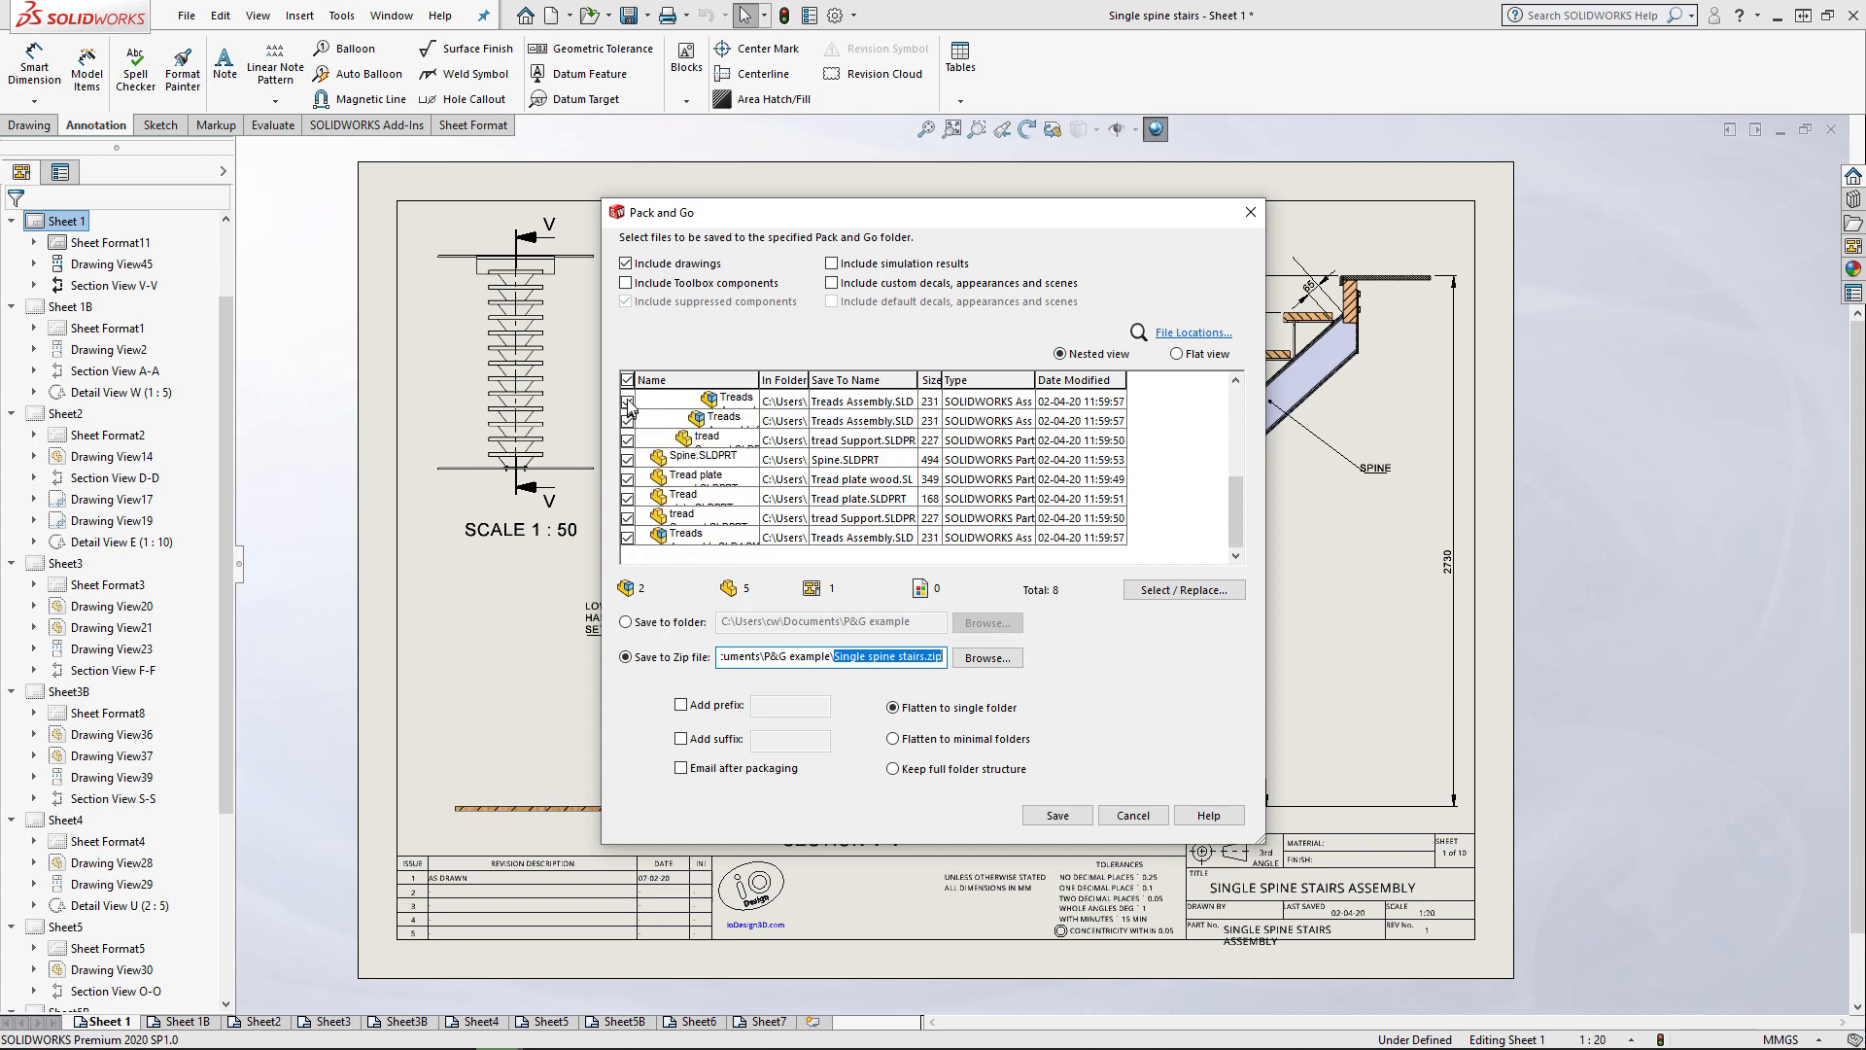
scroll(699, 520, up, 3)
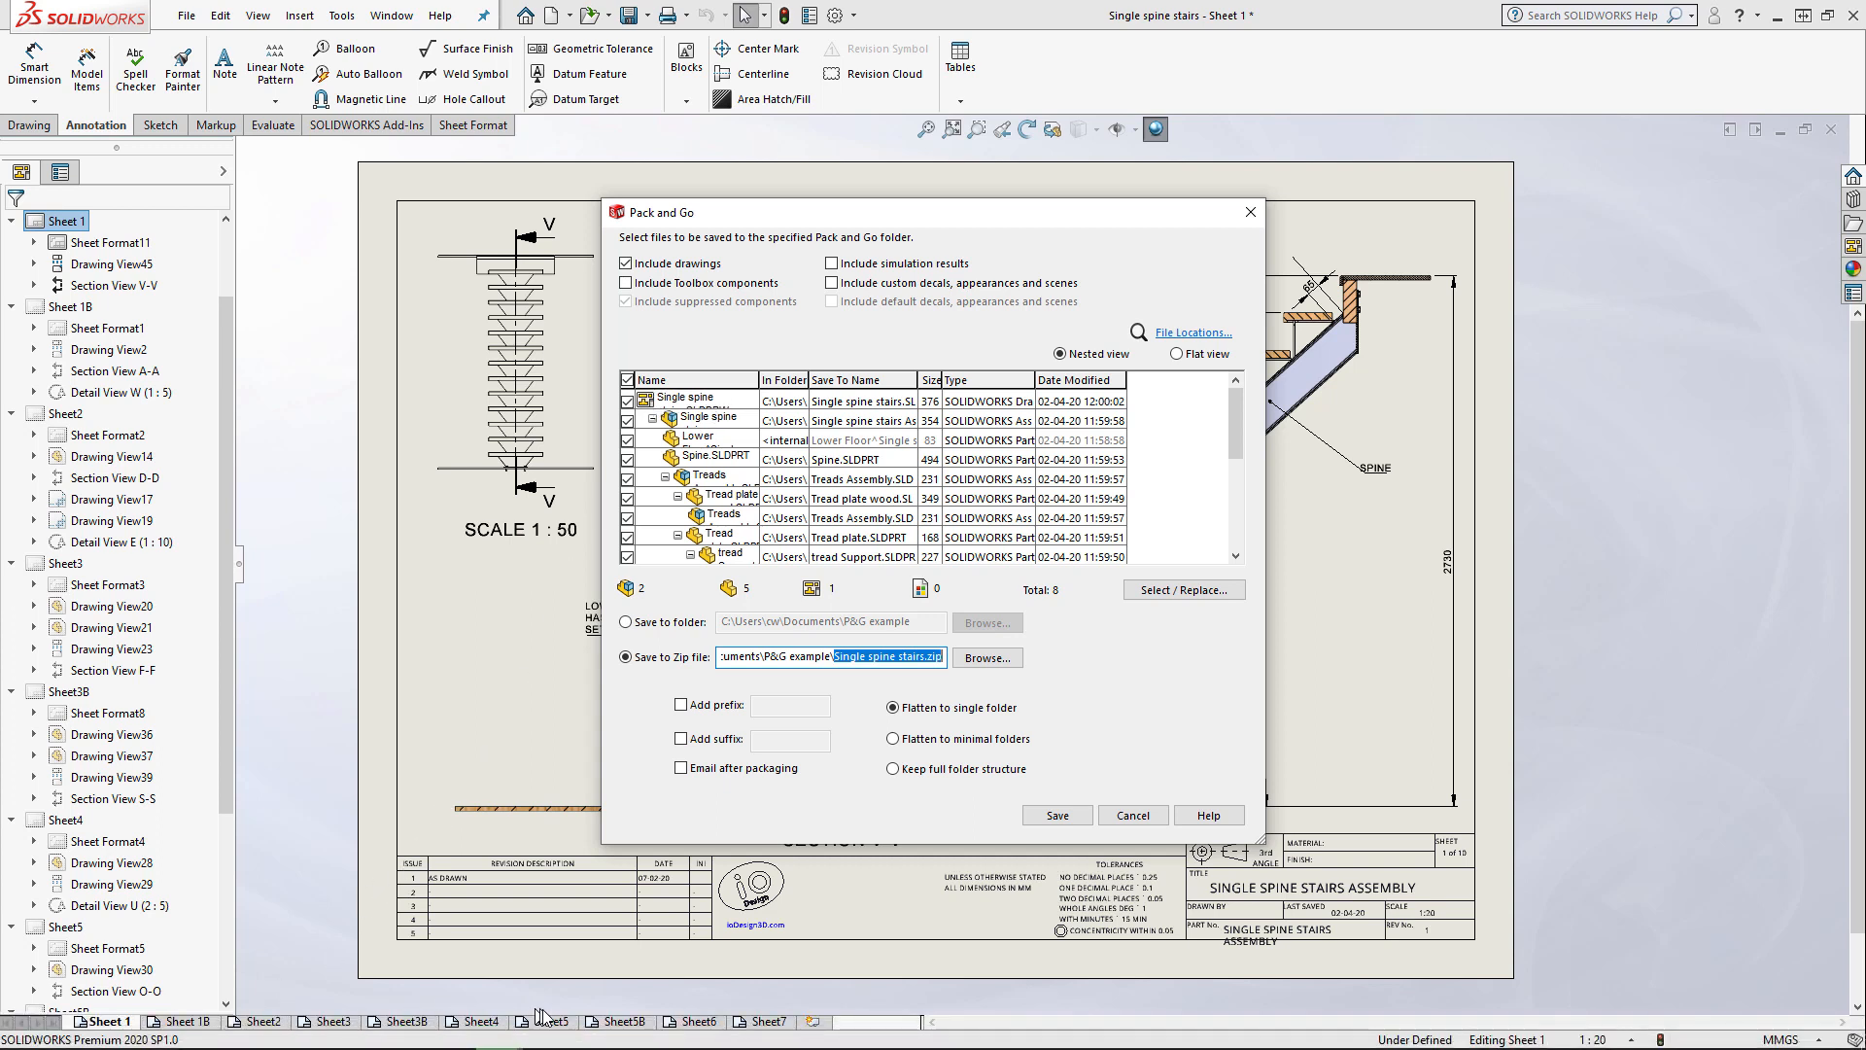
click(1059, 816)
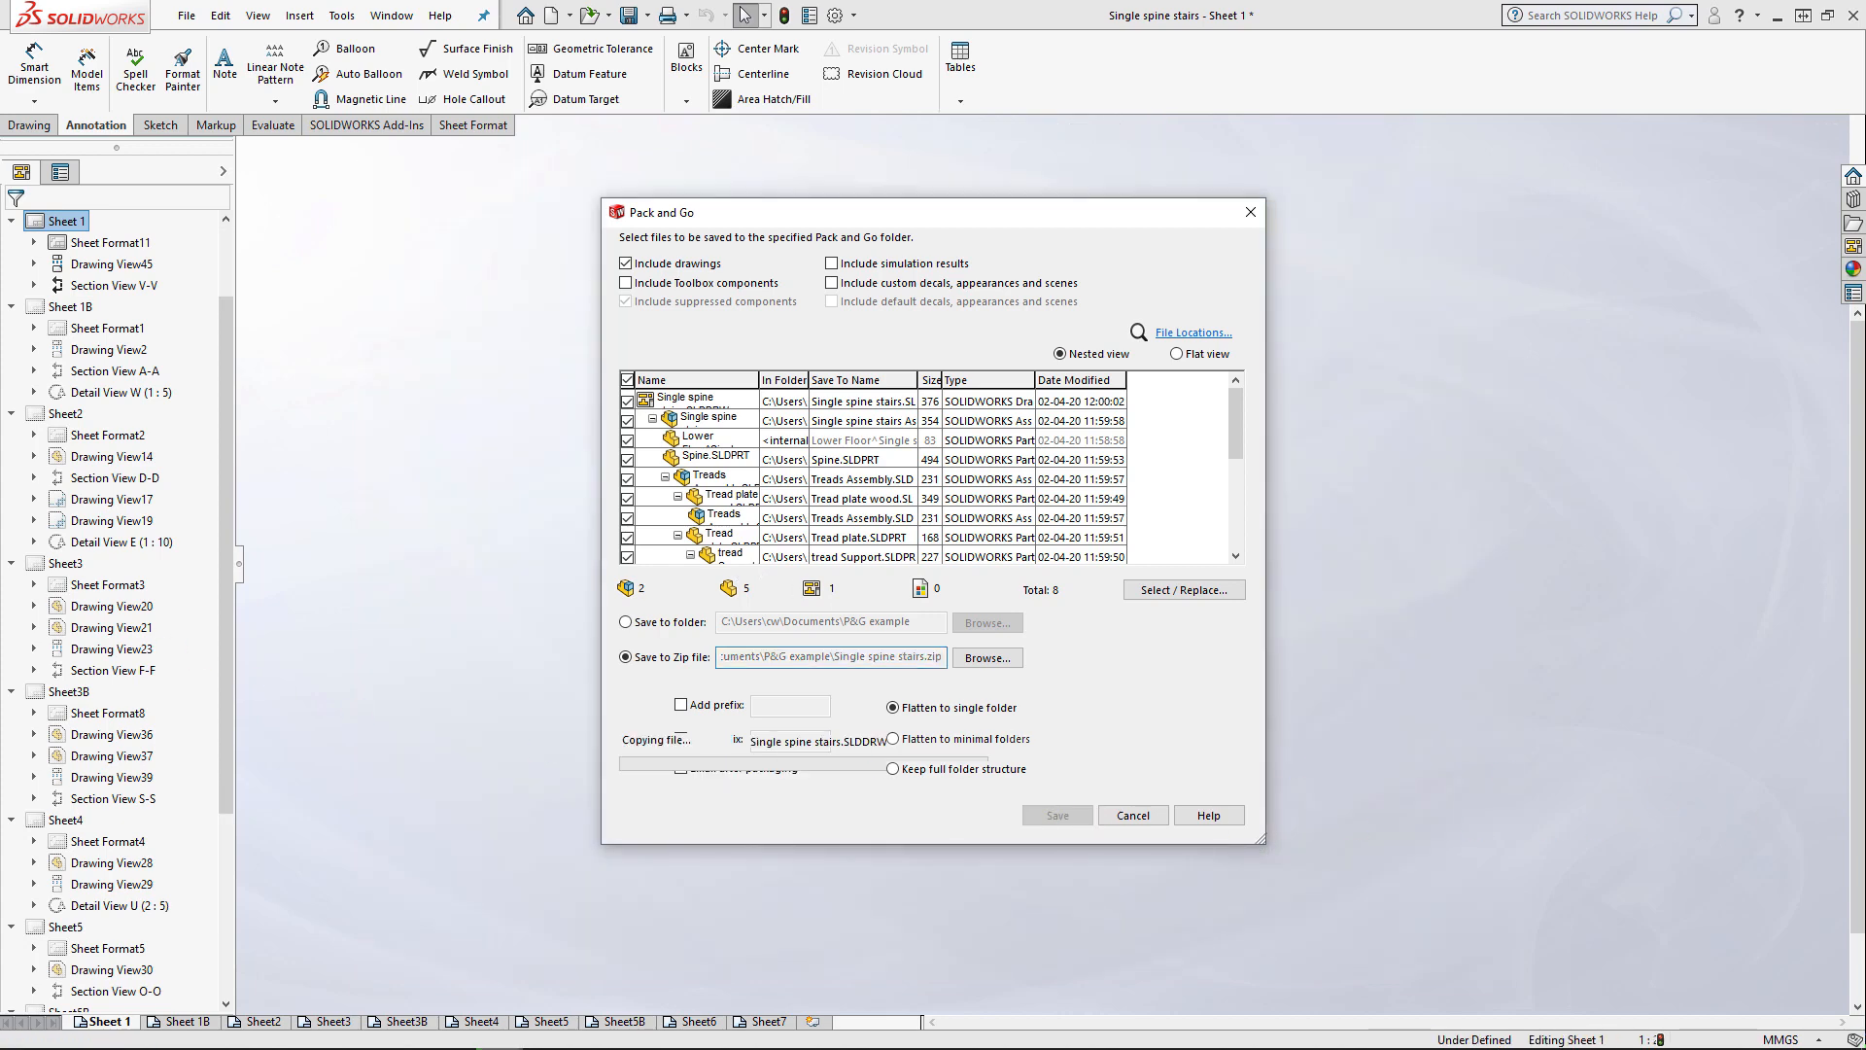
Switch to File Explorer and open Single spine stairs.zip from the P&G example folder.
key(alt+Tab)
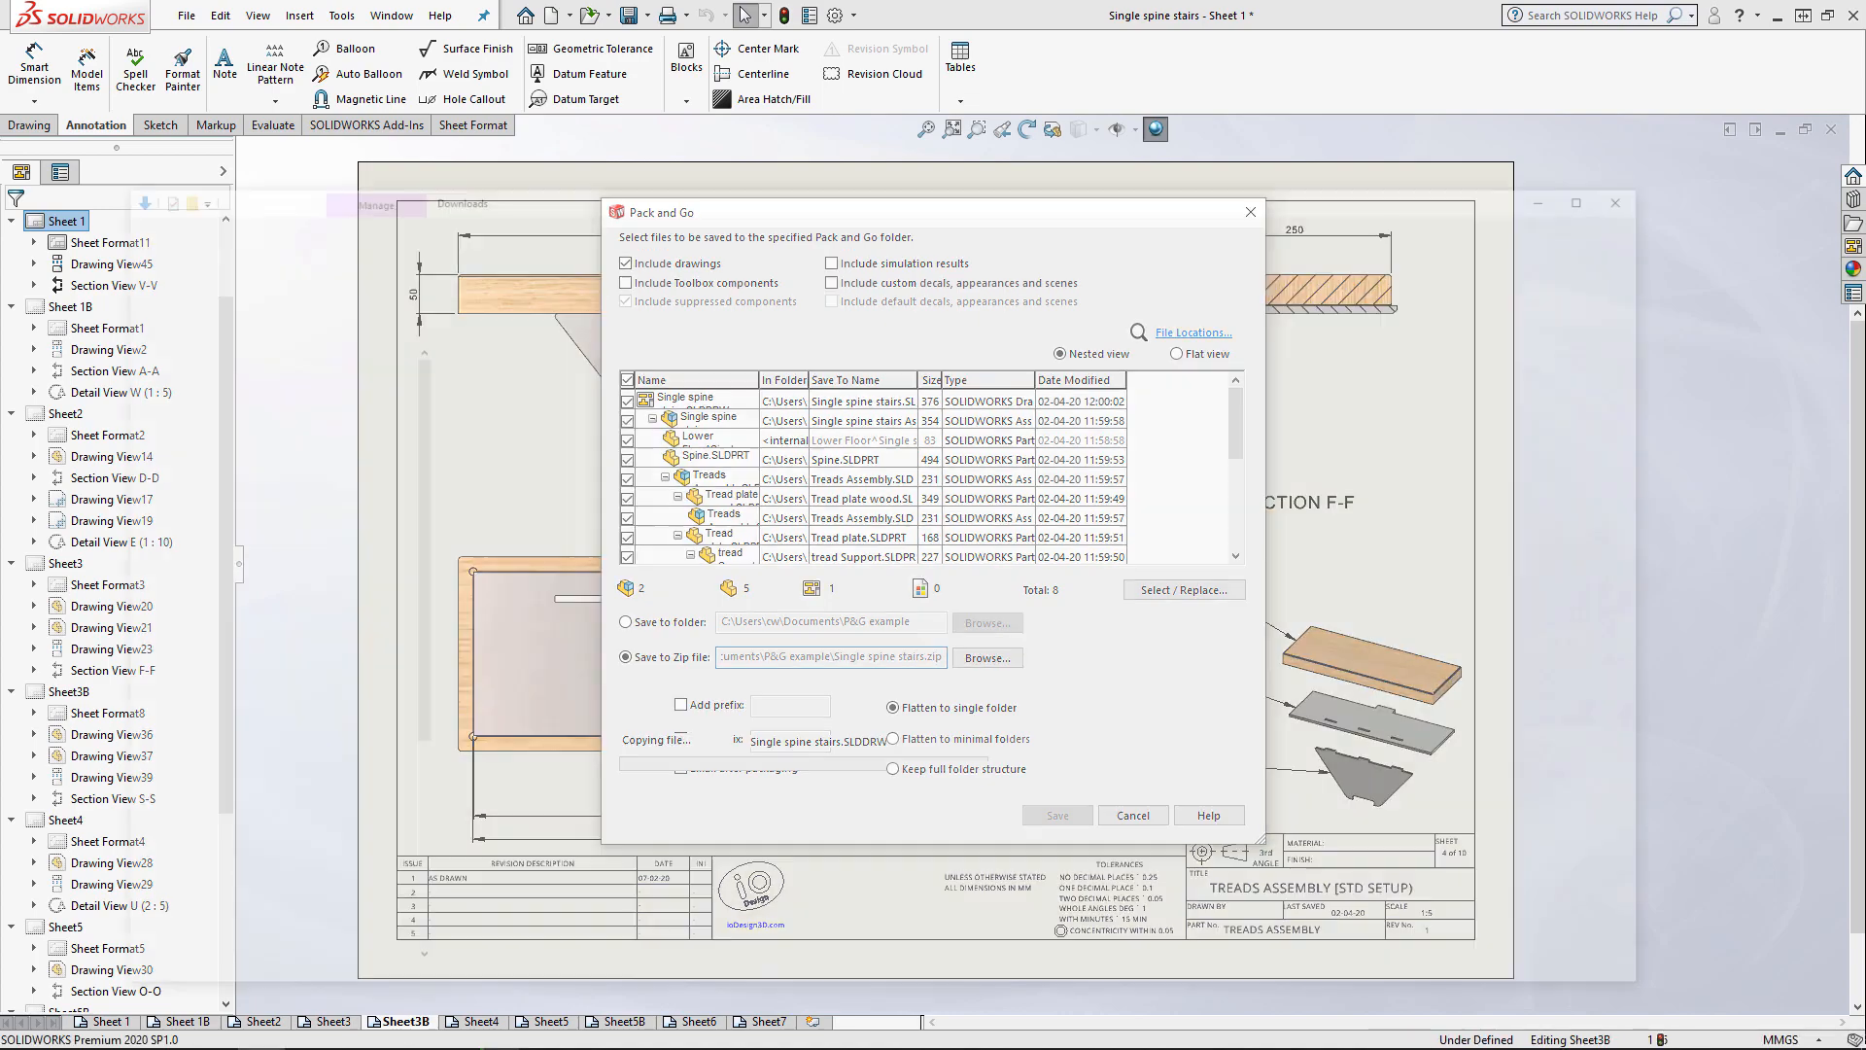
drag(1163, 70, 1865, 234)
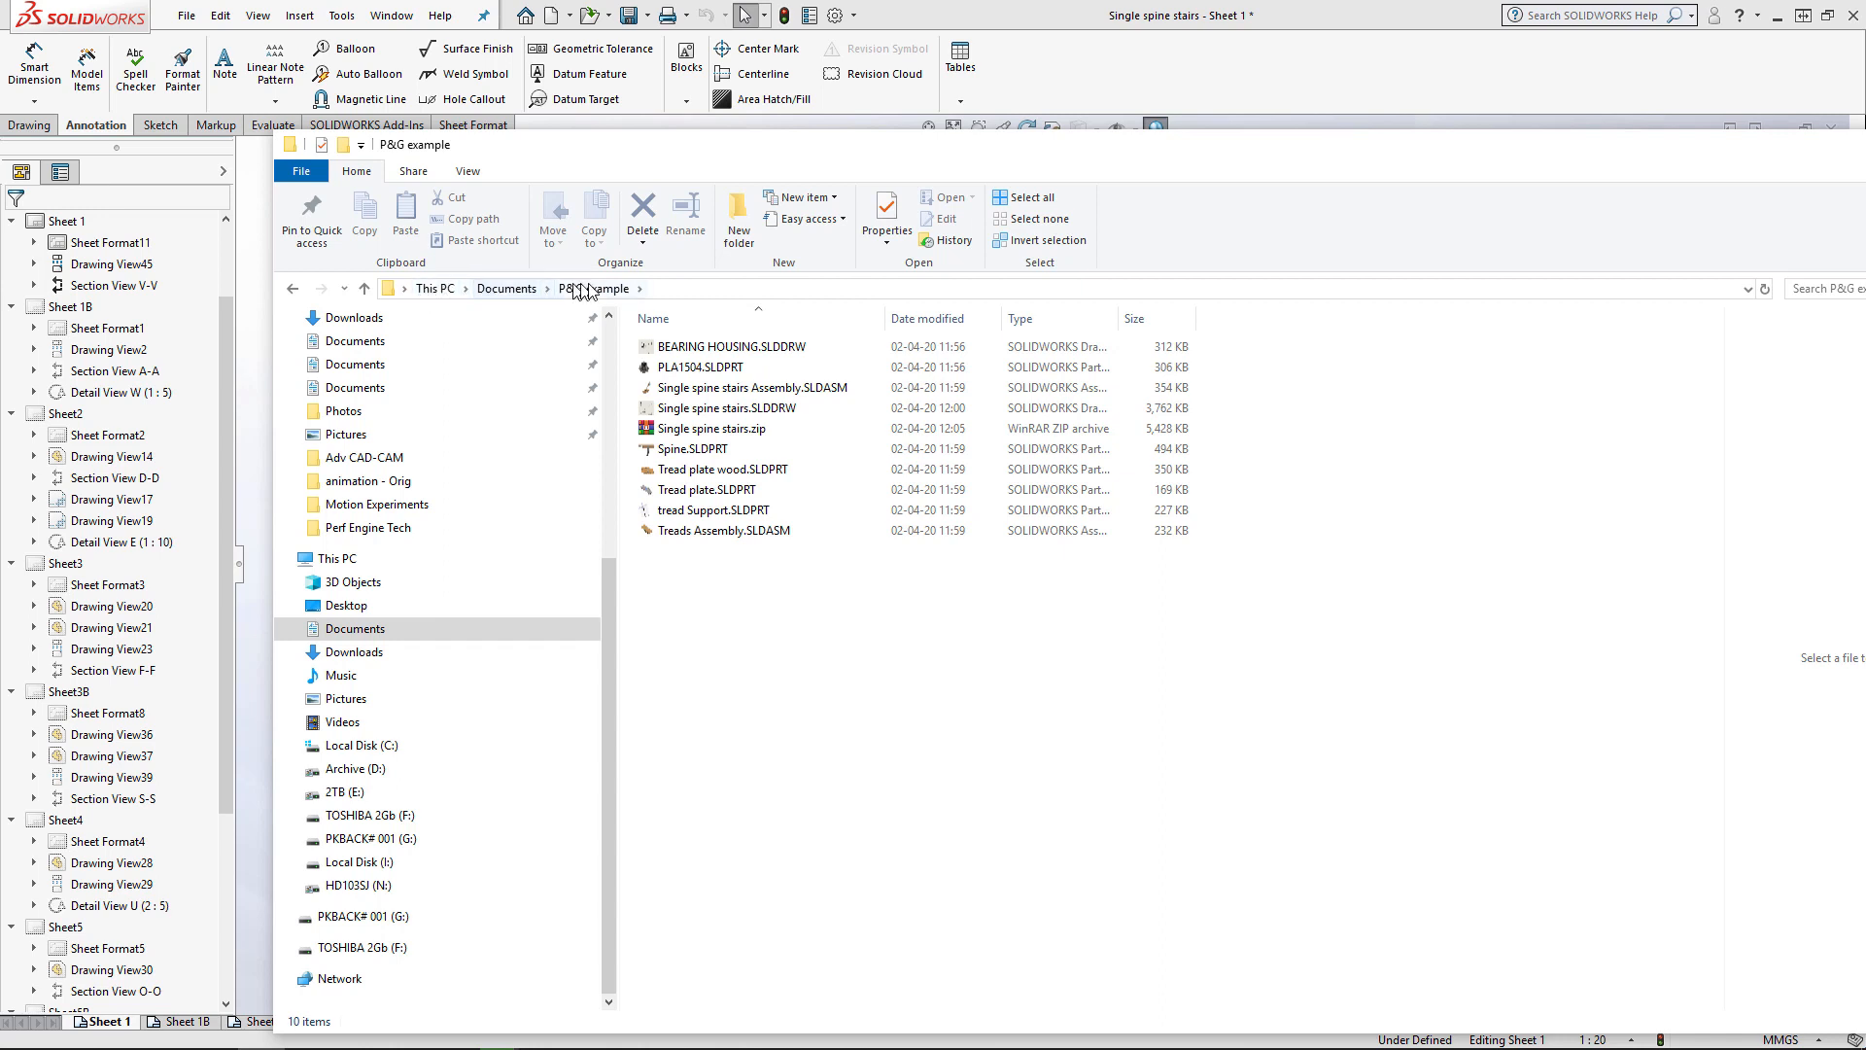
click(734, 433)
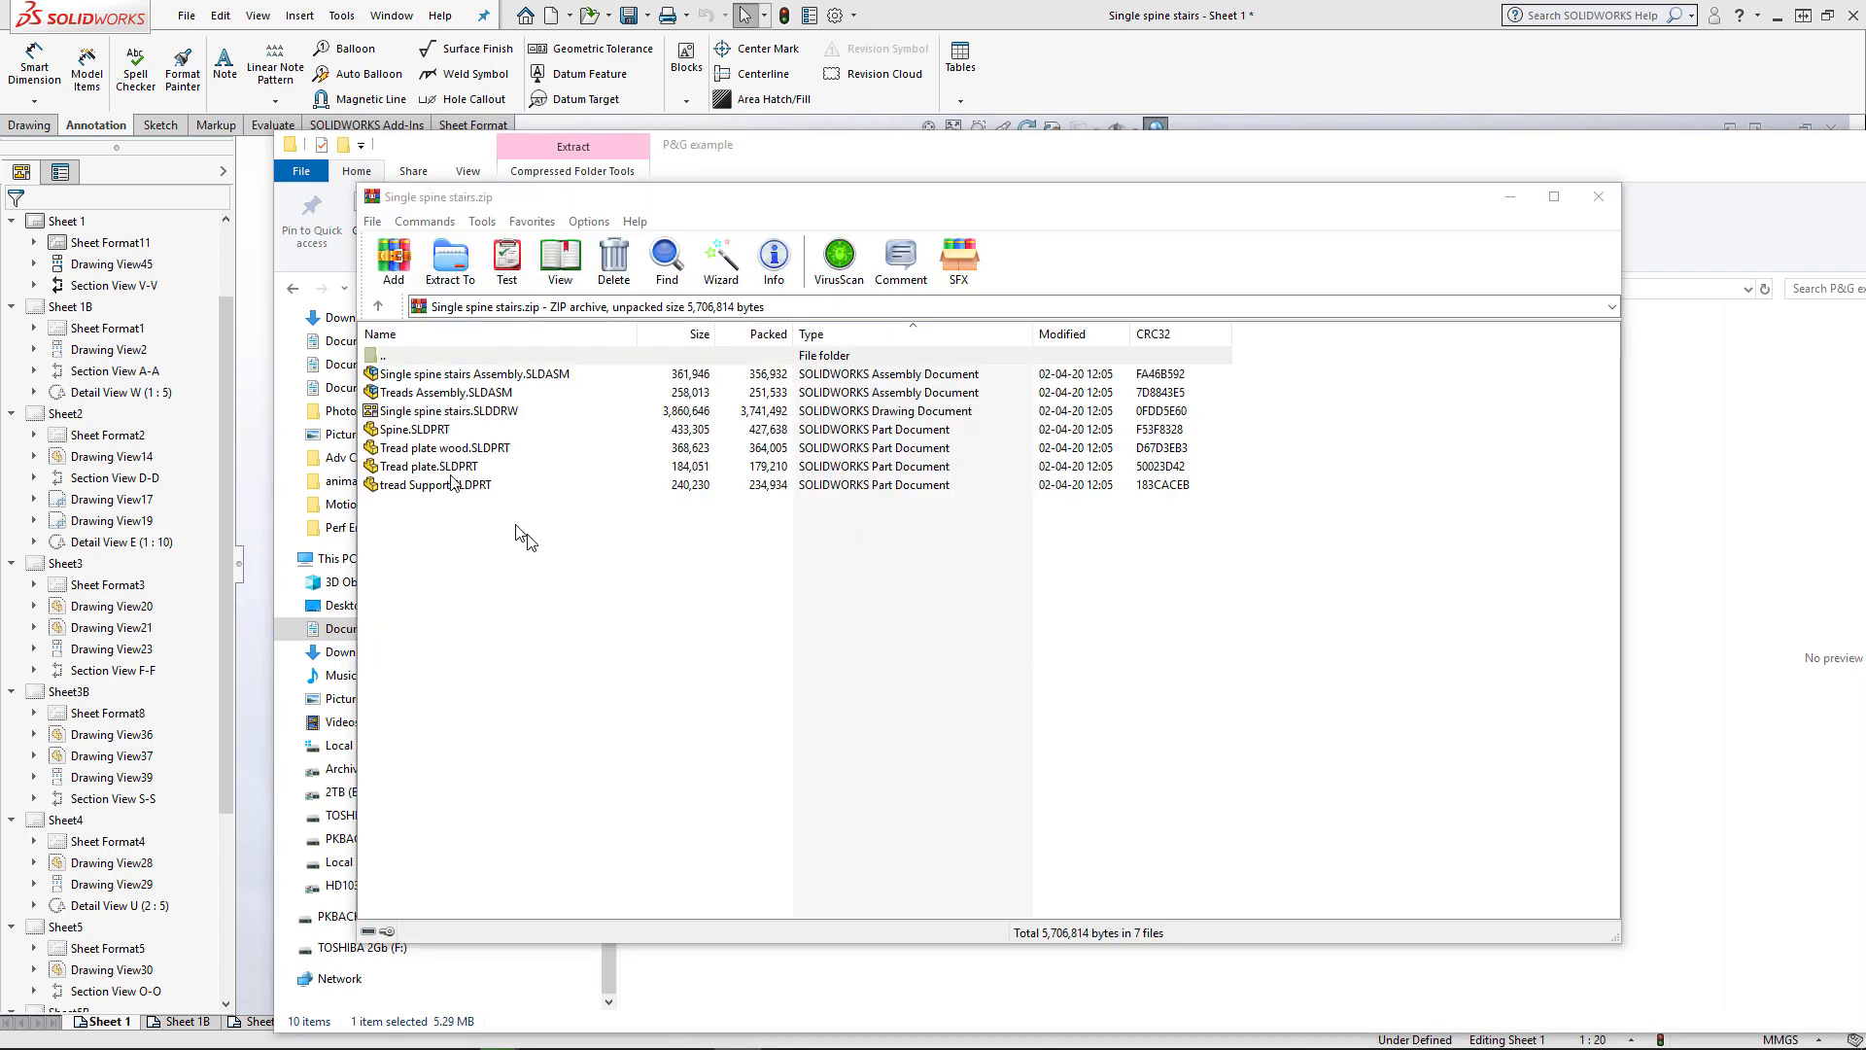
Examine the assembly, drawing and part files packed in the Single spine stairs.zip archive.
mouse_move(495, 194)
mouse_down()
mouse_move(492, 226)
mouse_move(491, 194)
mouse_up()
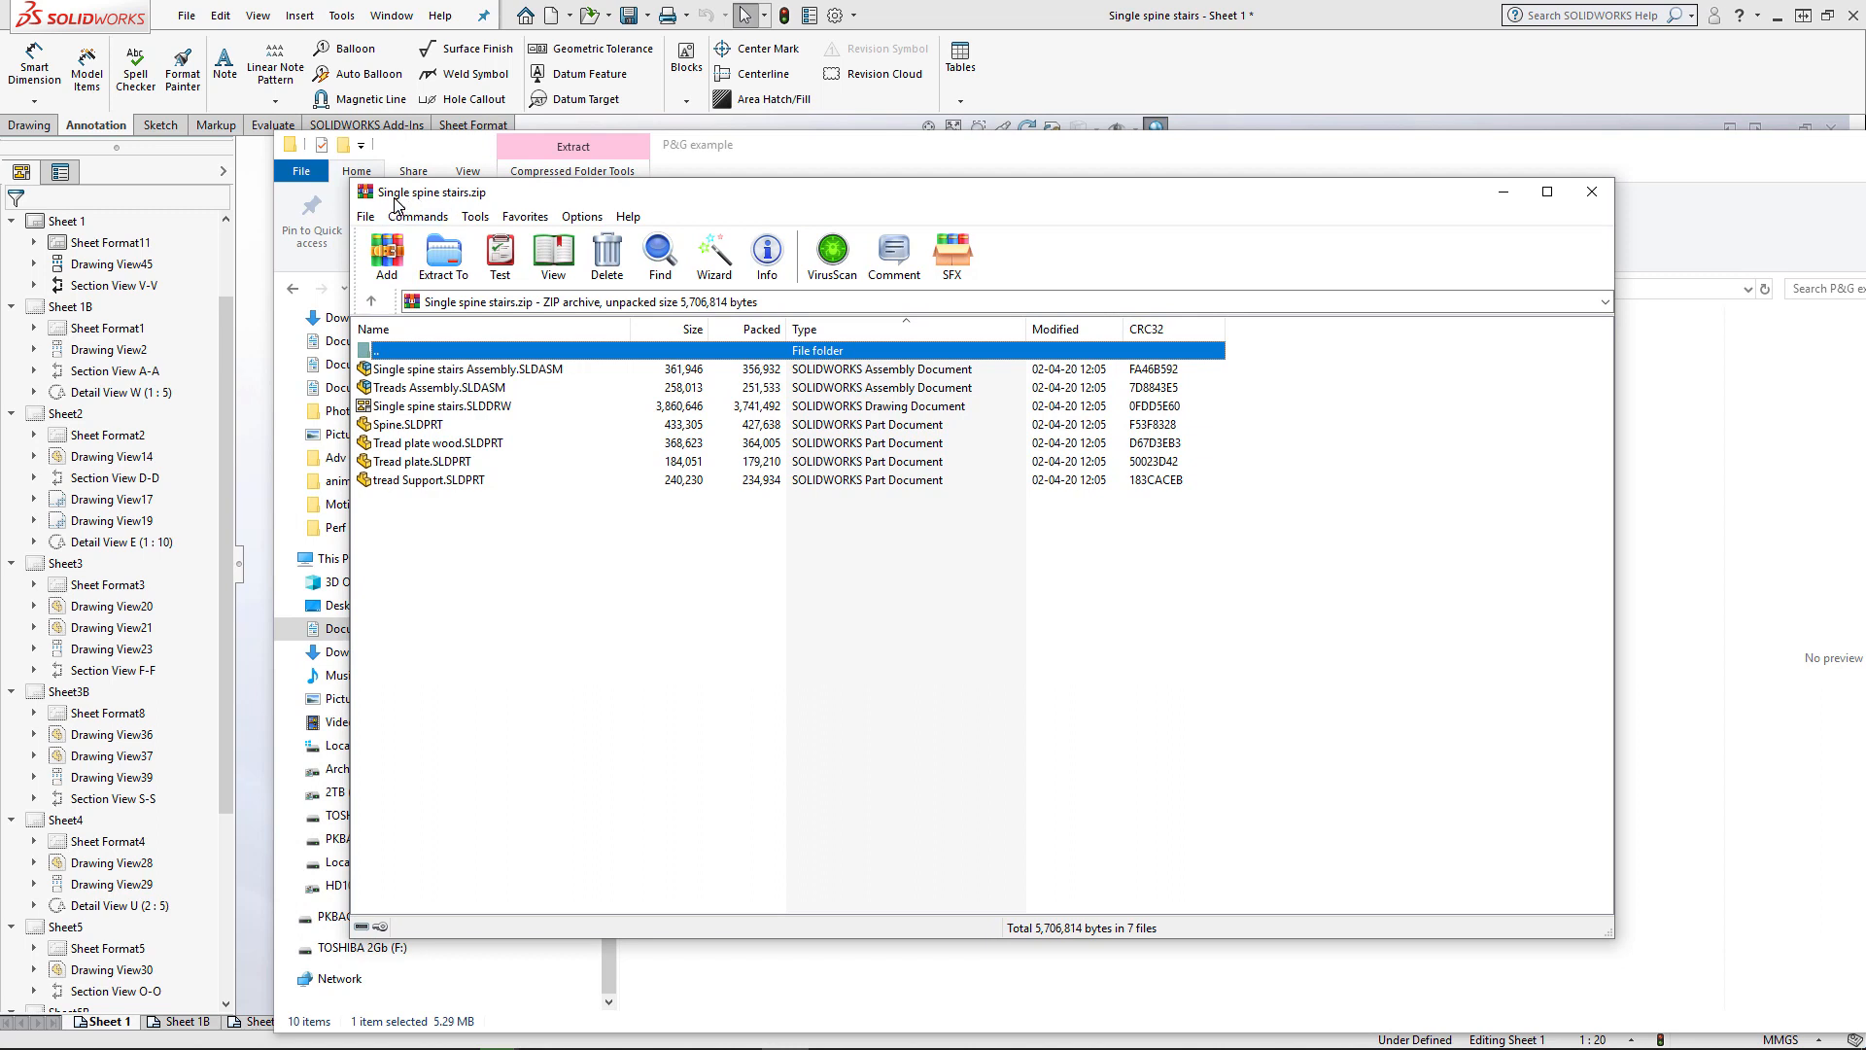
drag(463, 200, 439, 187)
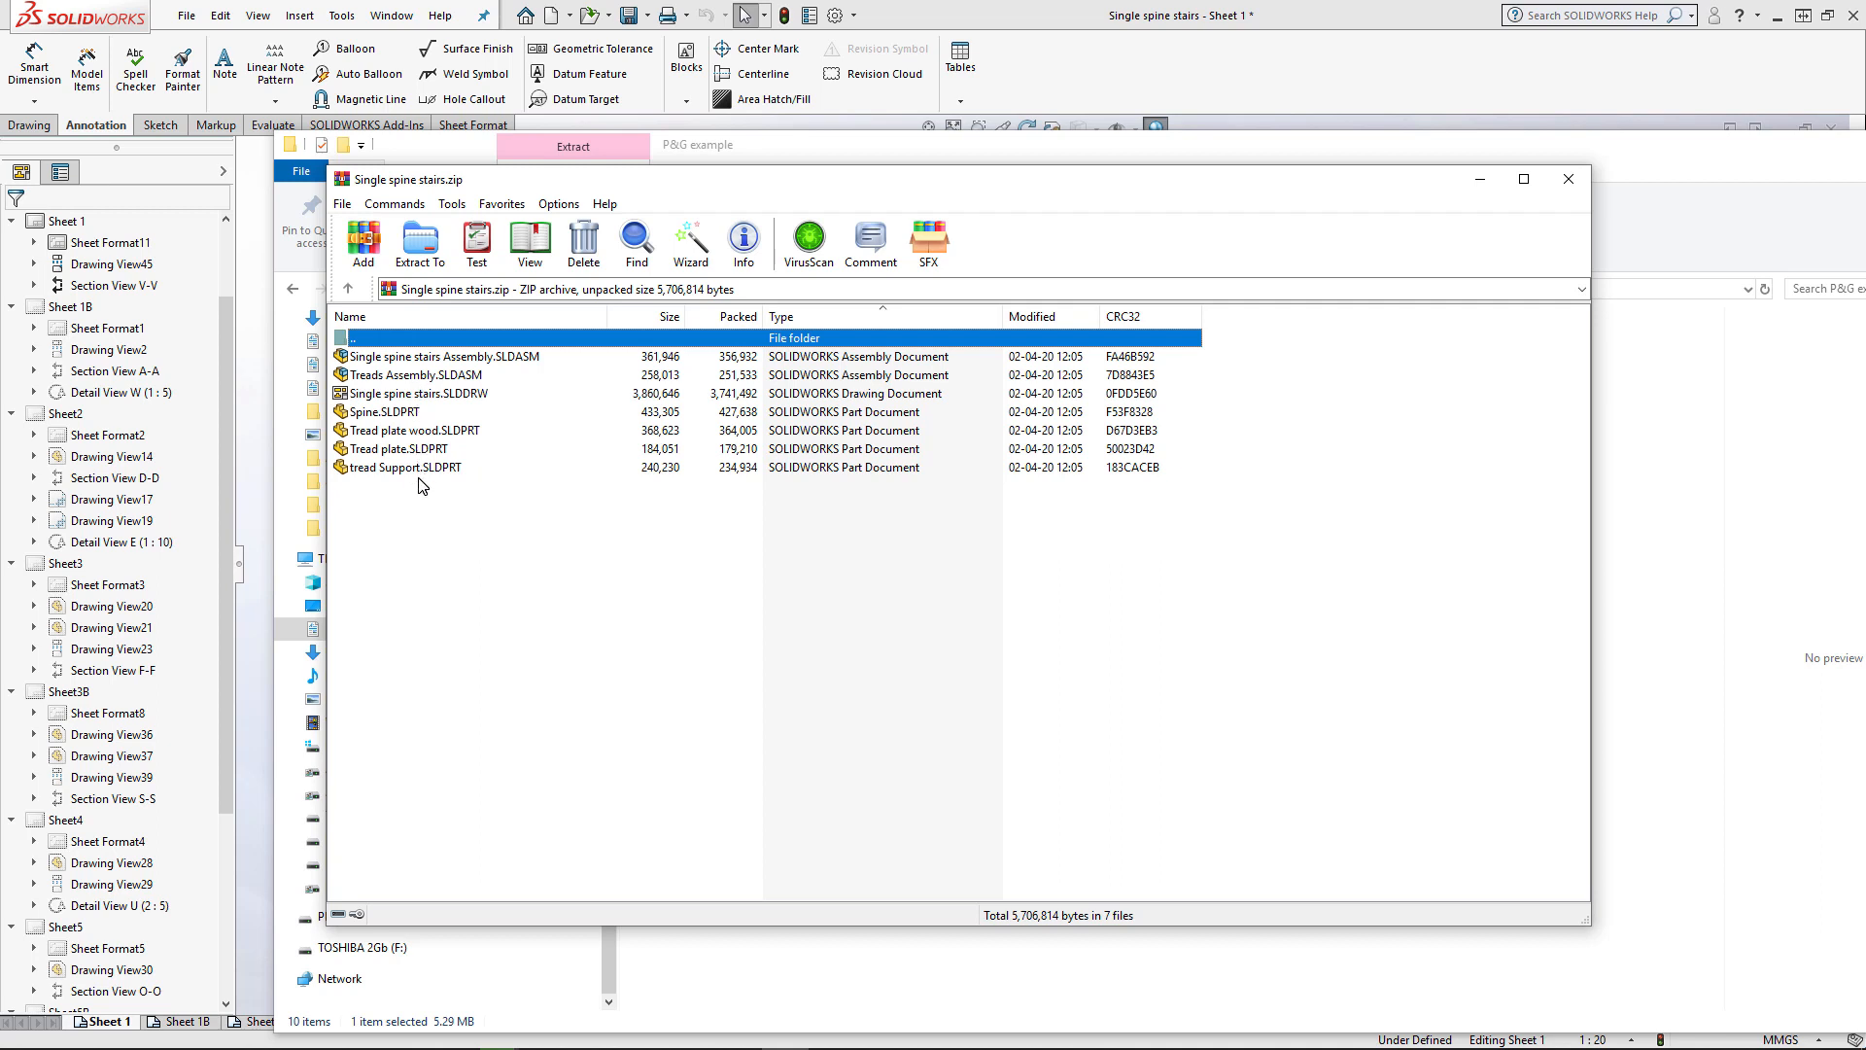
click(381, 394)
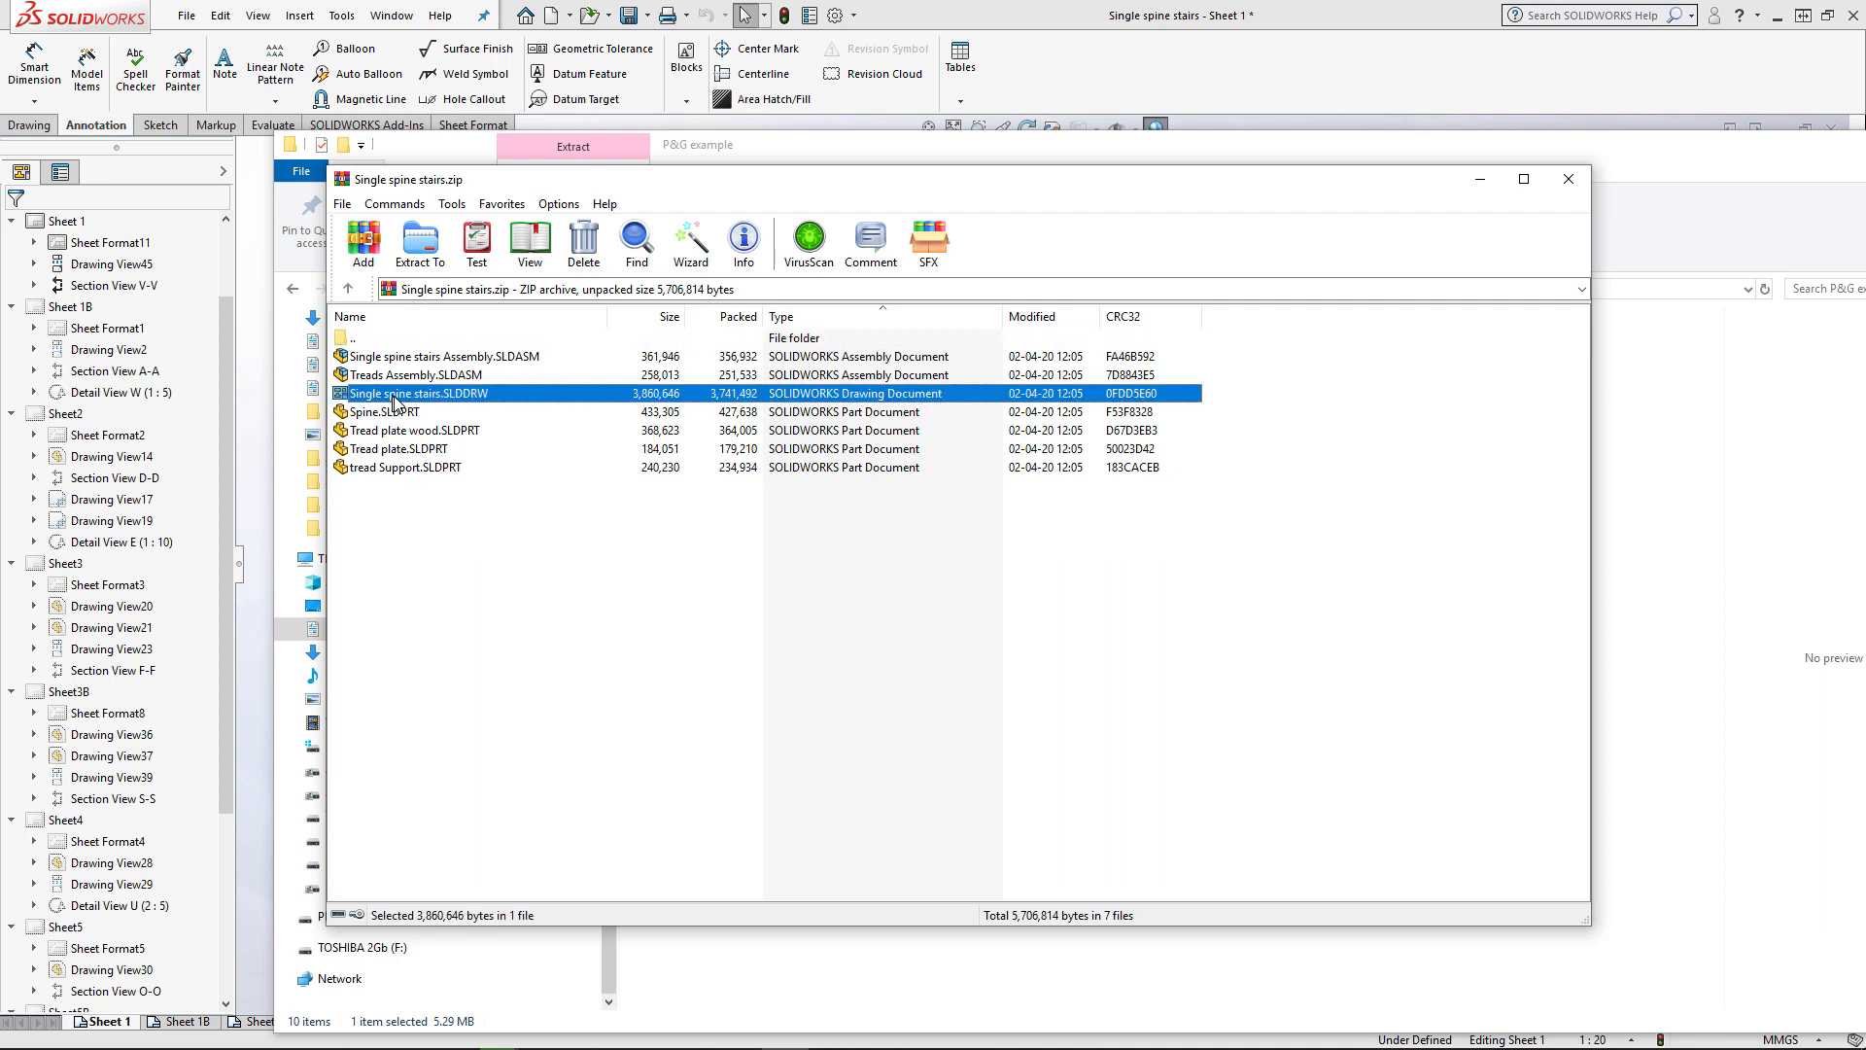
click(387, 375)
click(381, 360)
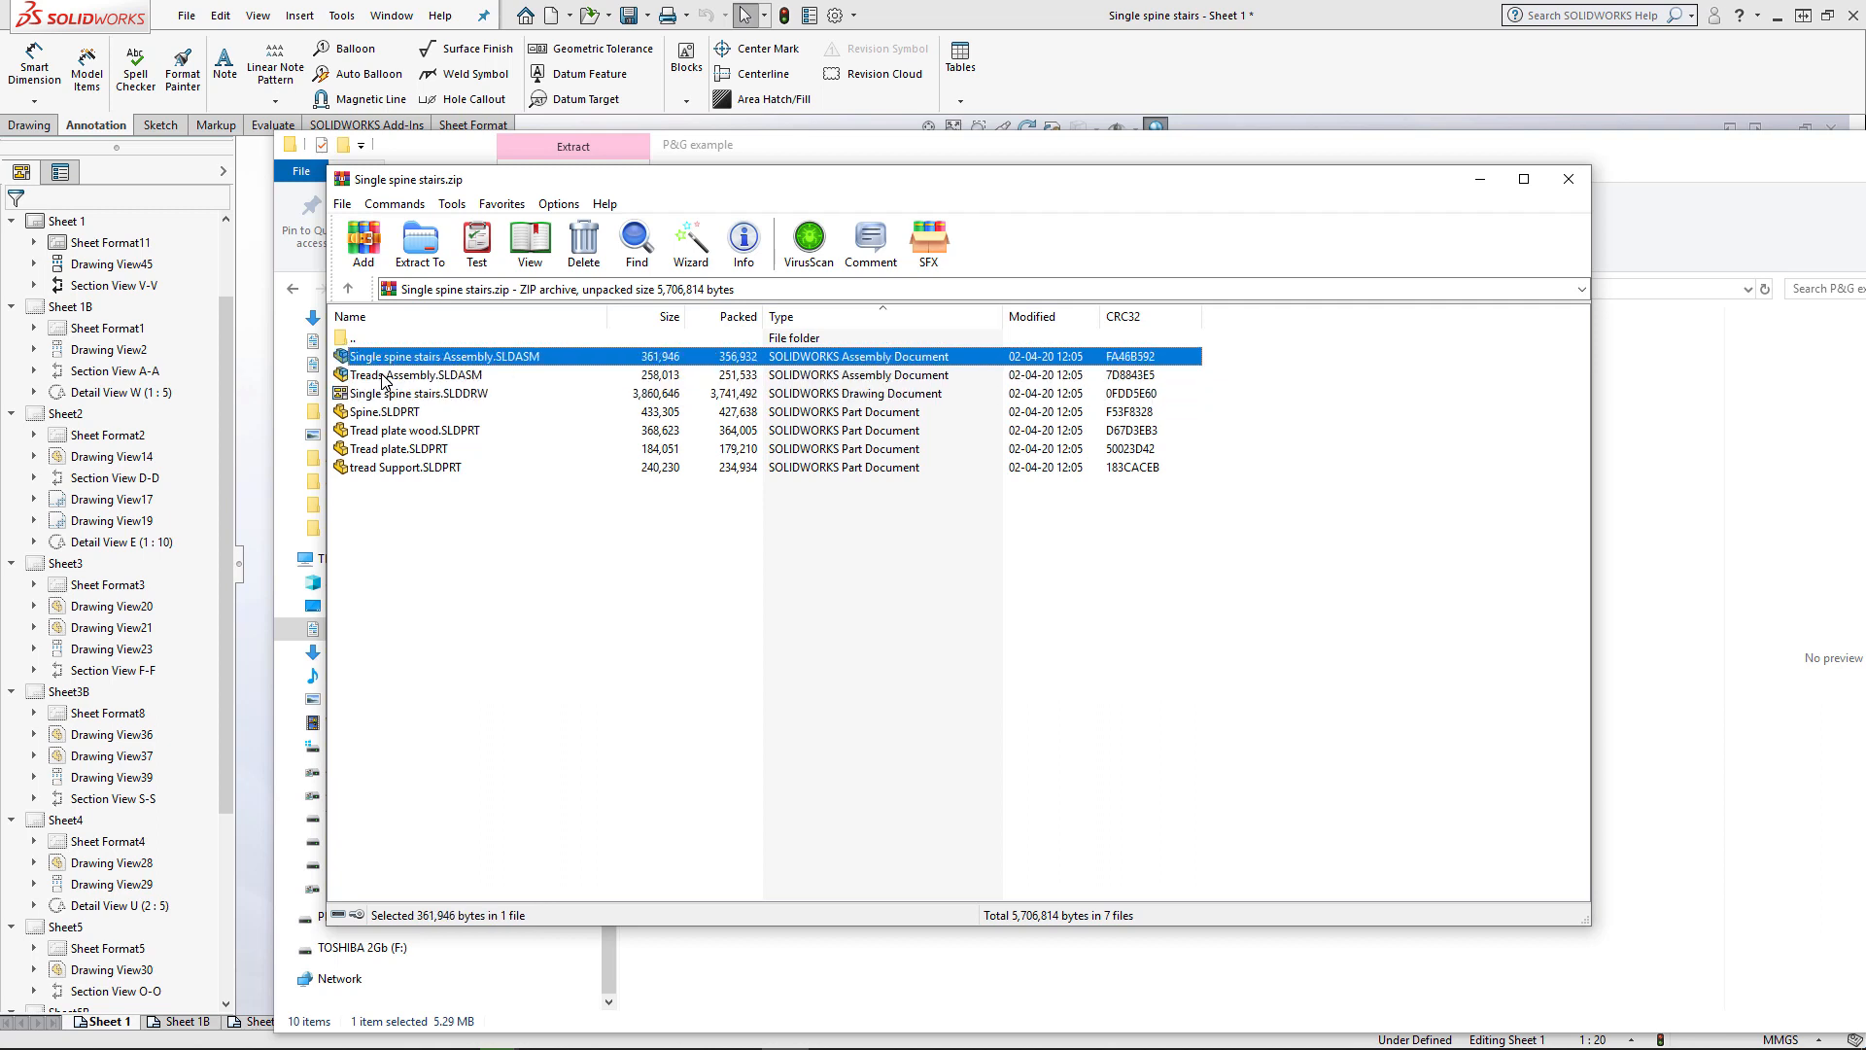
click(384, 377)
click(389, 412)
click(389, 431)
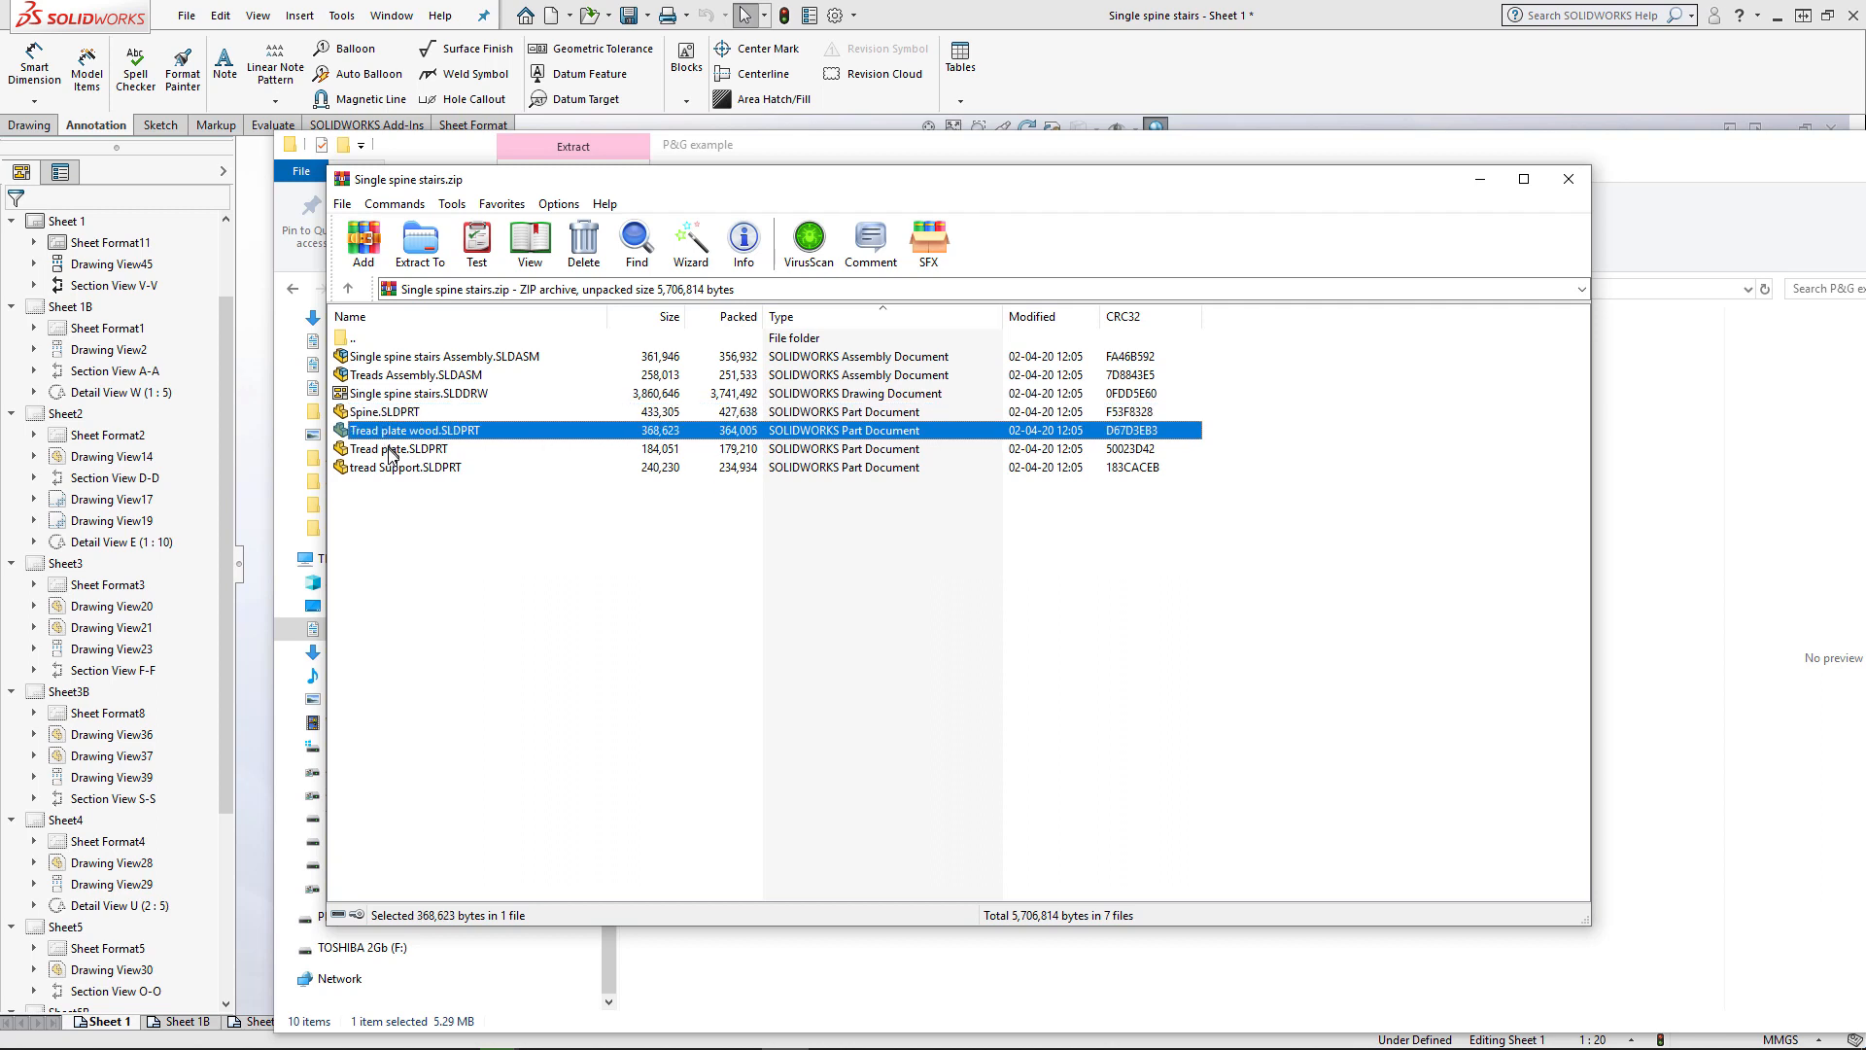
click(391, 449)
click(397, 468)
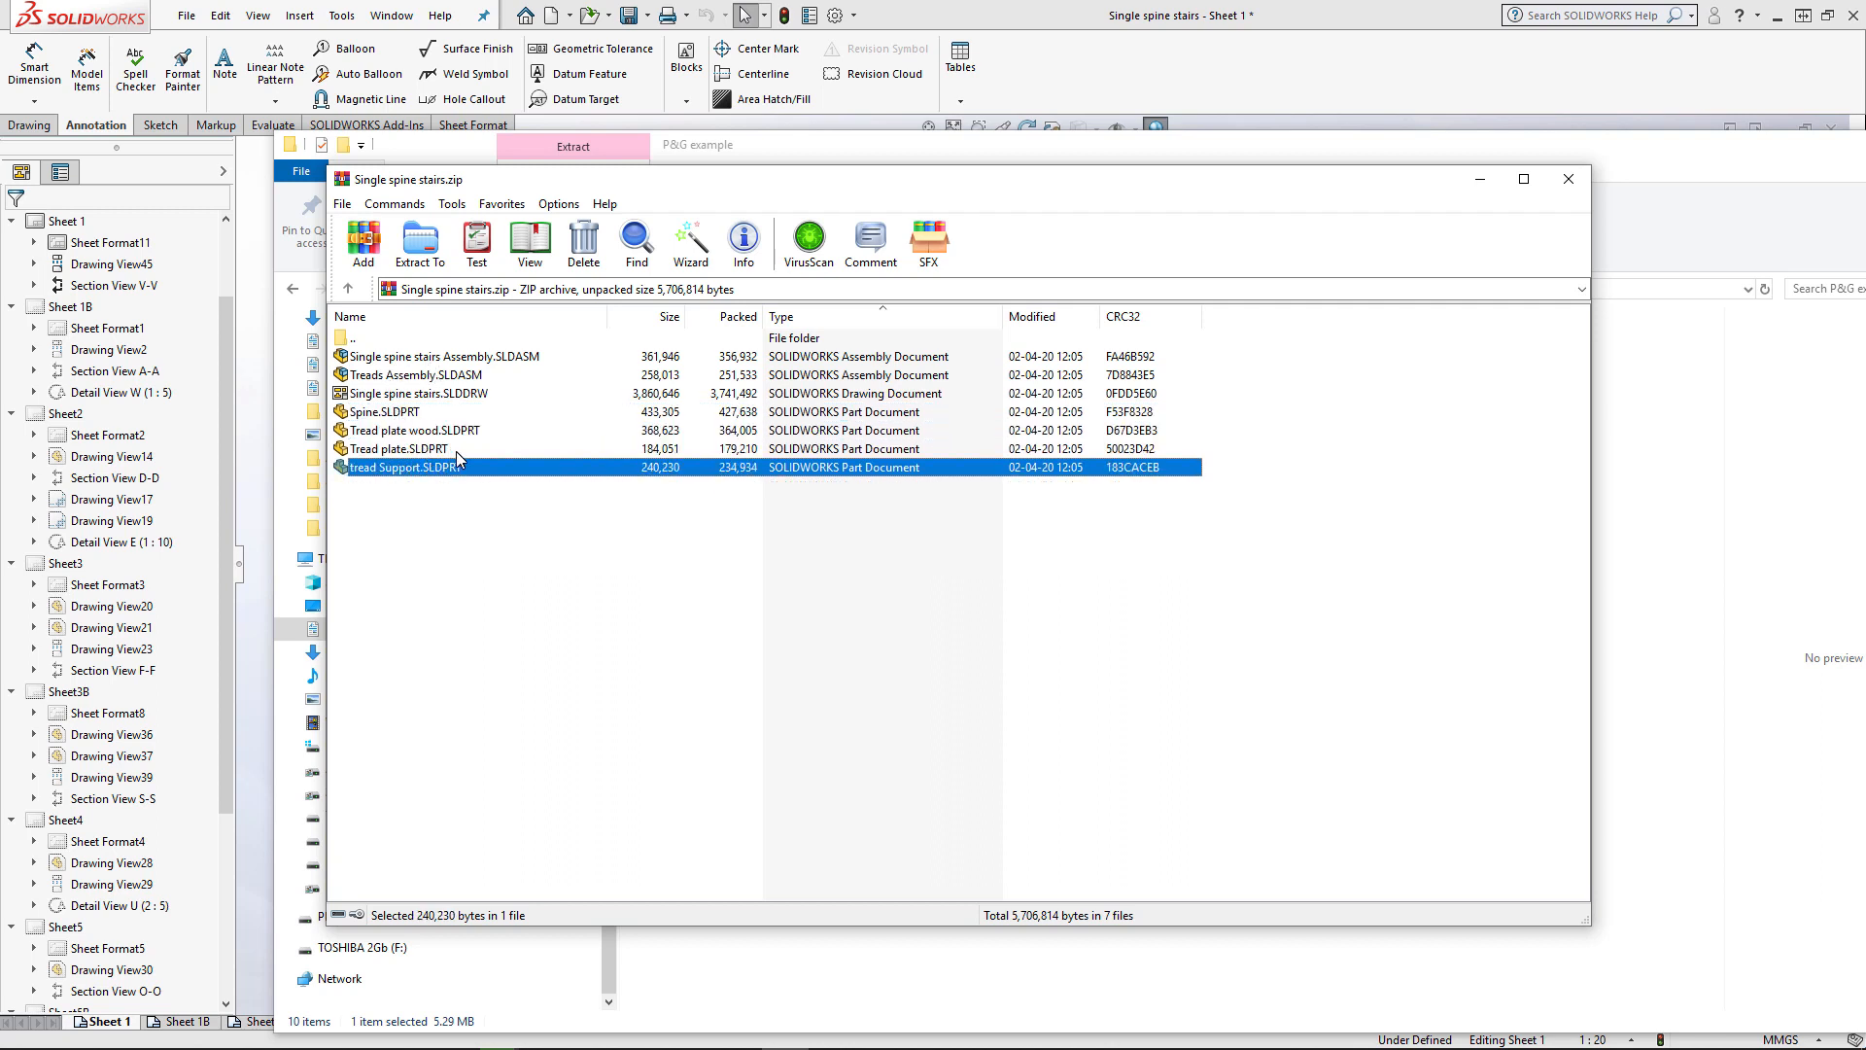
drag(539, 185, 490, 218)
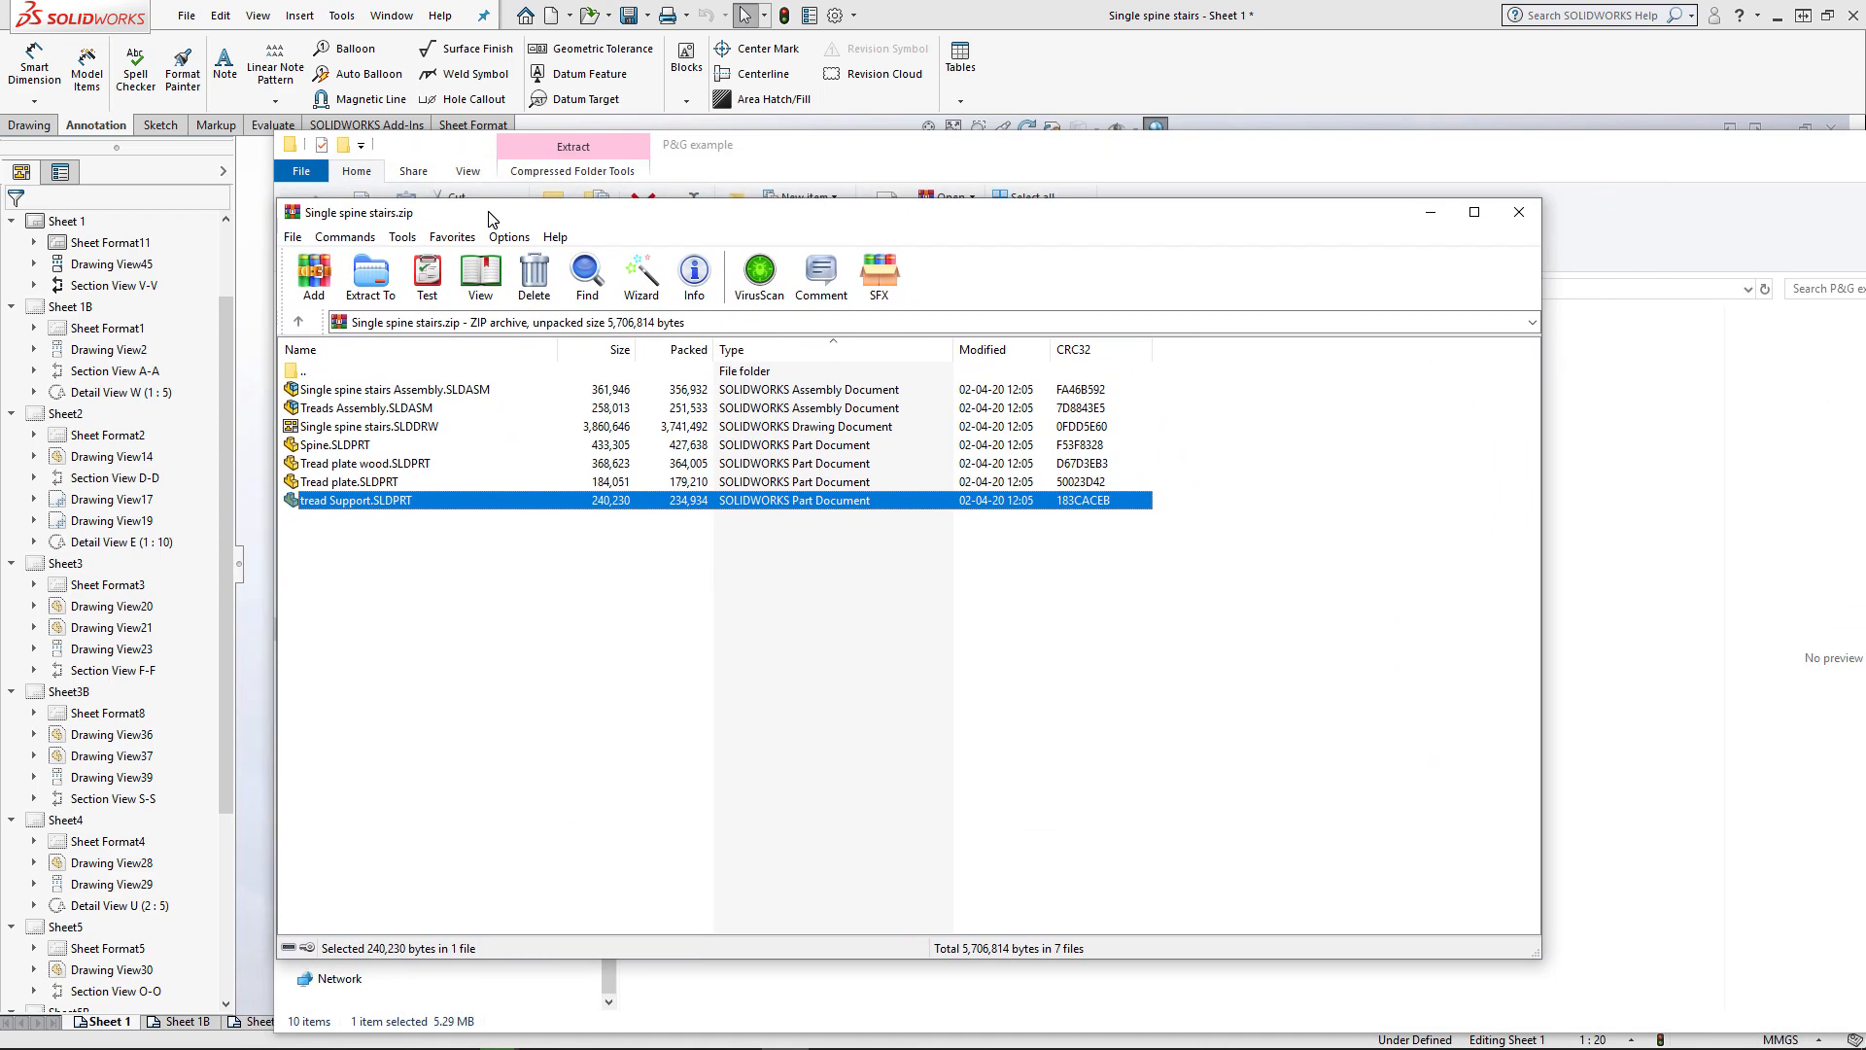
Close the archive and the P&G example folder to return to the stair drawing in SOLIDWORKS.
click(1534, 210)
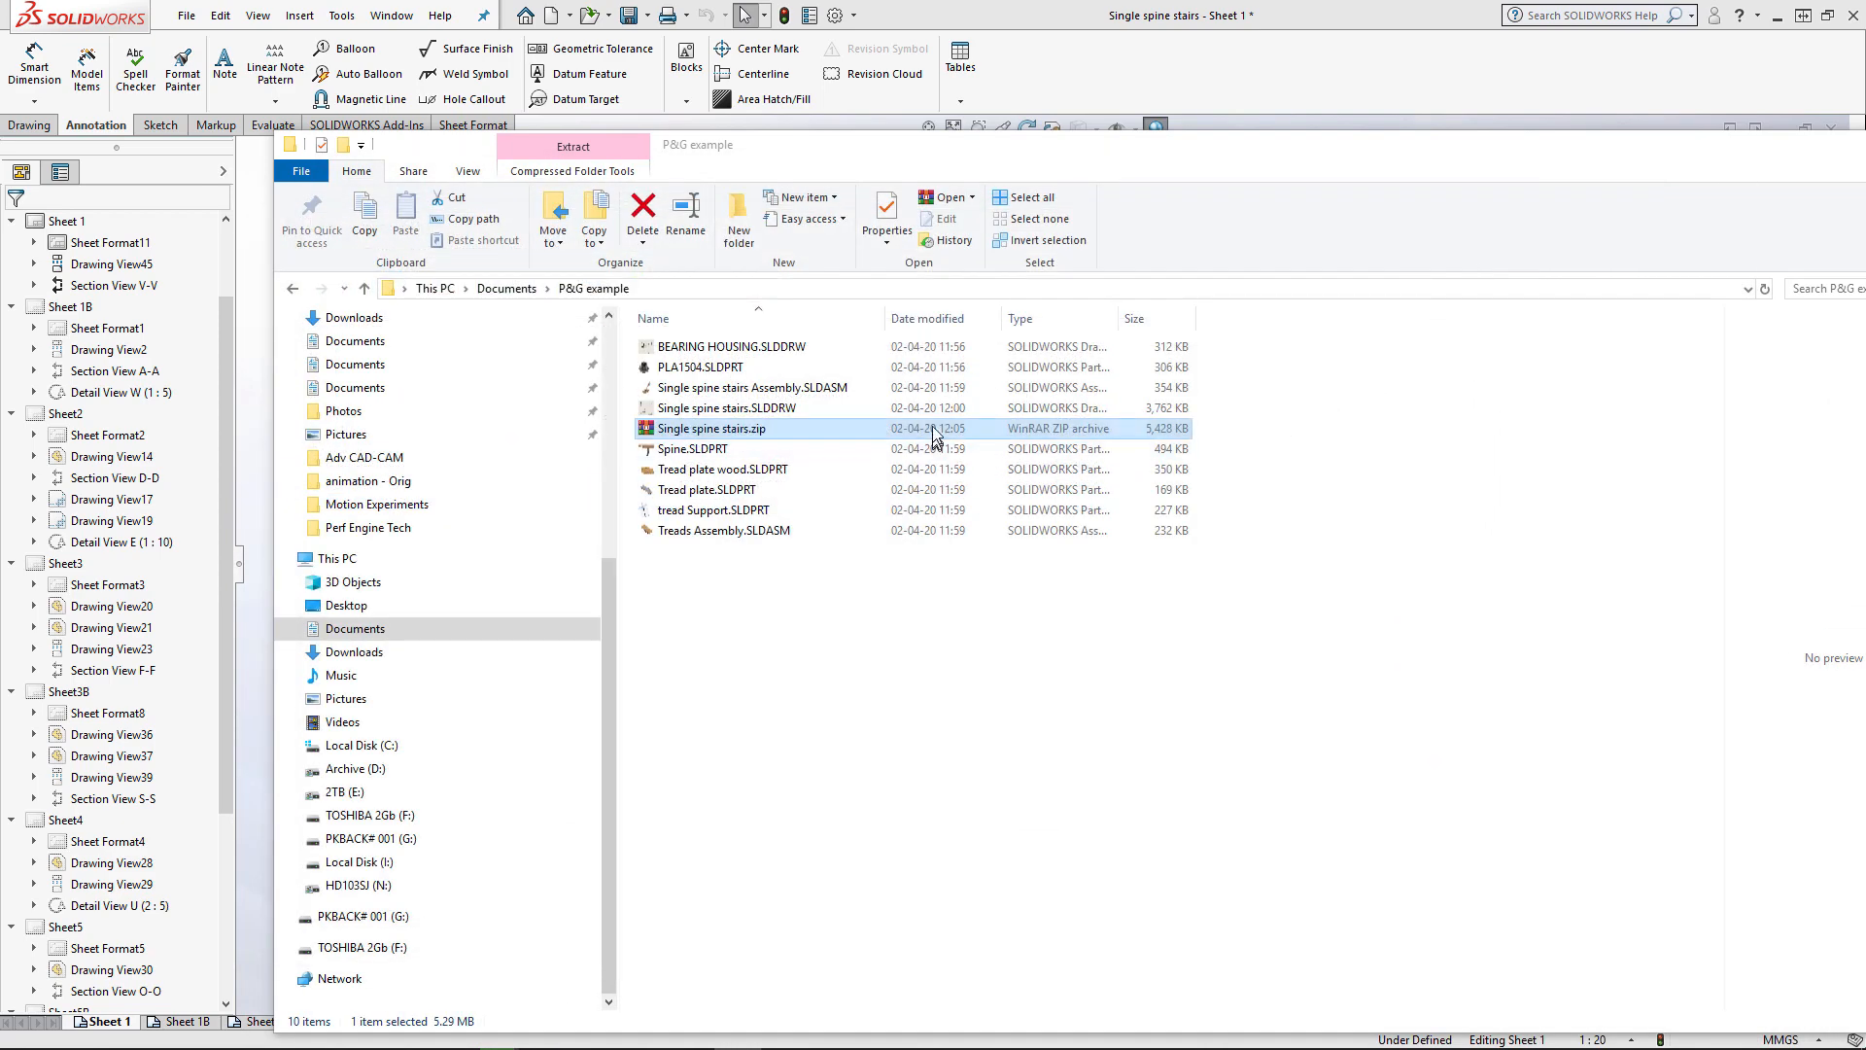
double_click(933, 427)
click(1860, 132)
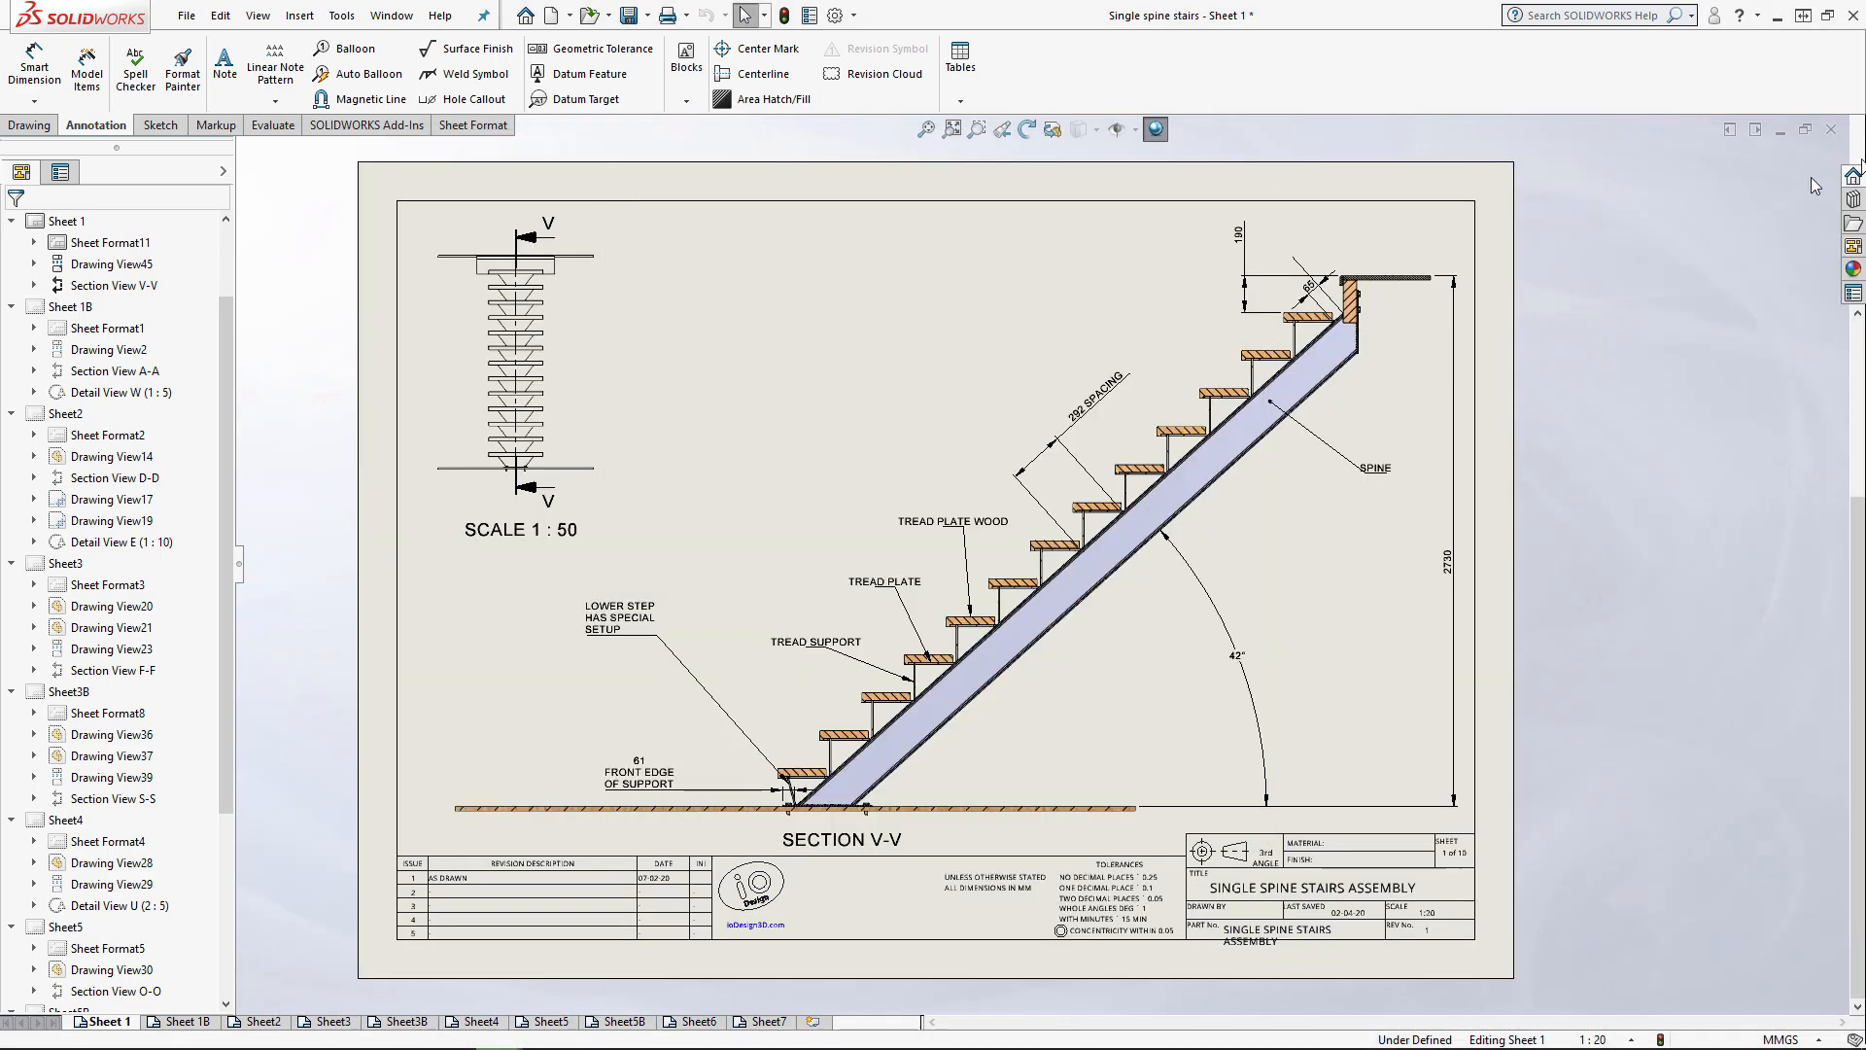